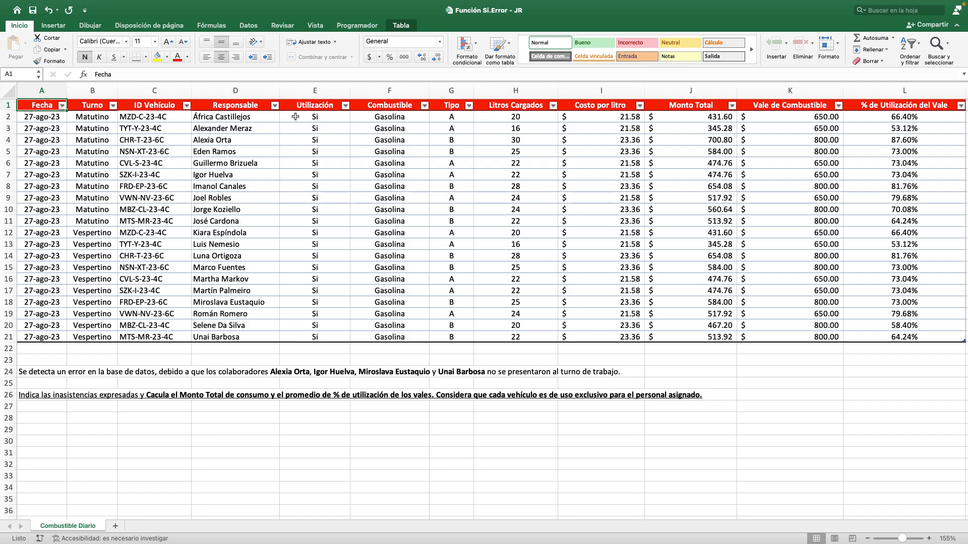
- Examine the Turno, ID Vehículo, Responsable and Utilización columns of the fuel table, selecting each from its header to row 21
key("Right")
key("Right")
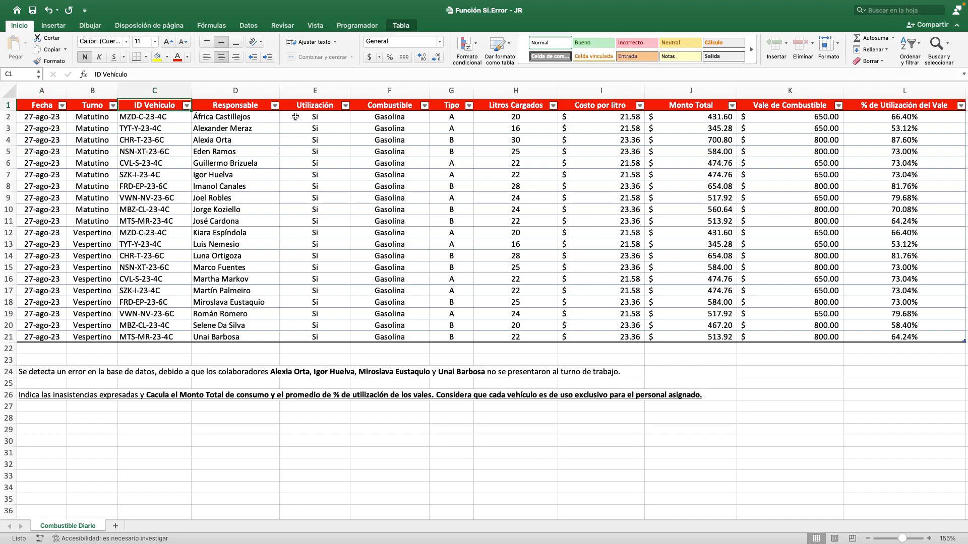
key("super+shift+Down")
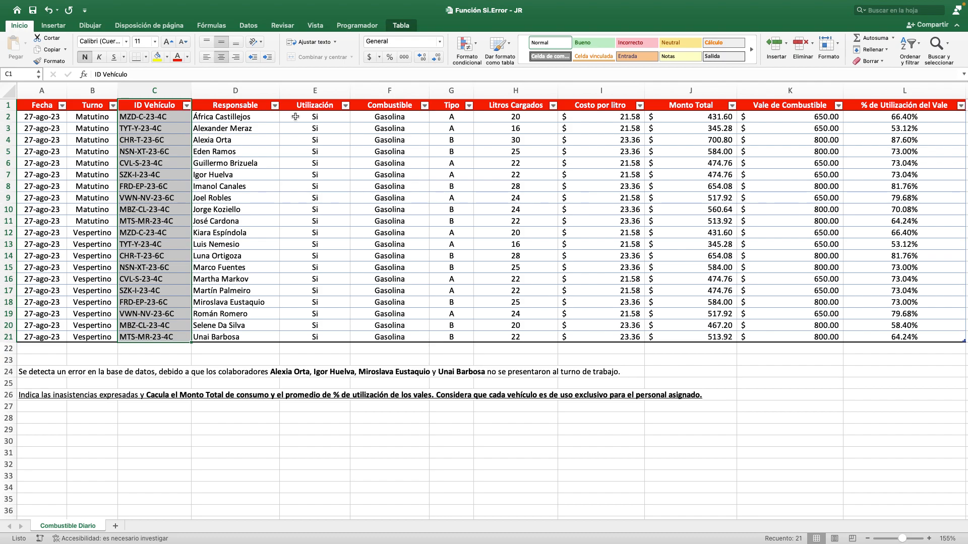
key("Left")
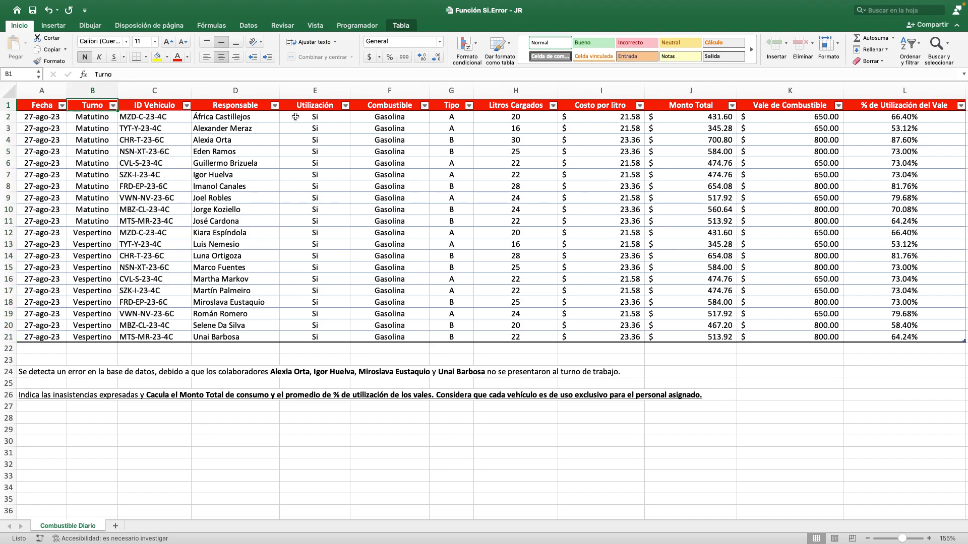
key("super+shift+Down")
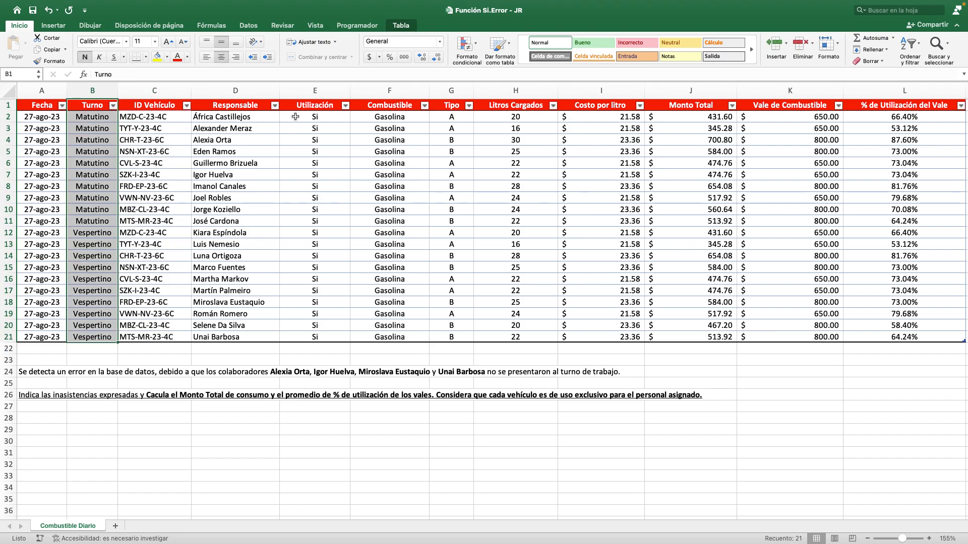
key("Right")
key("super+shift+Down")
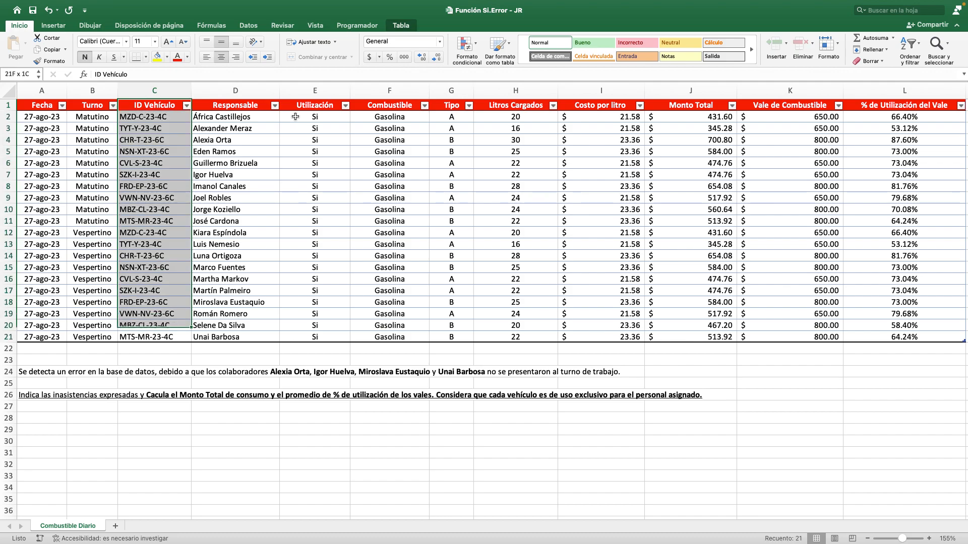
key("Right")
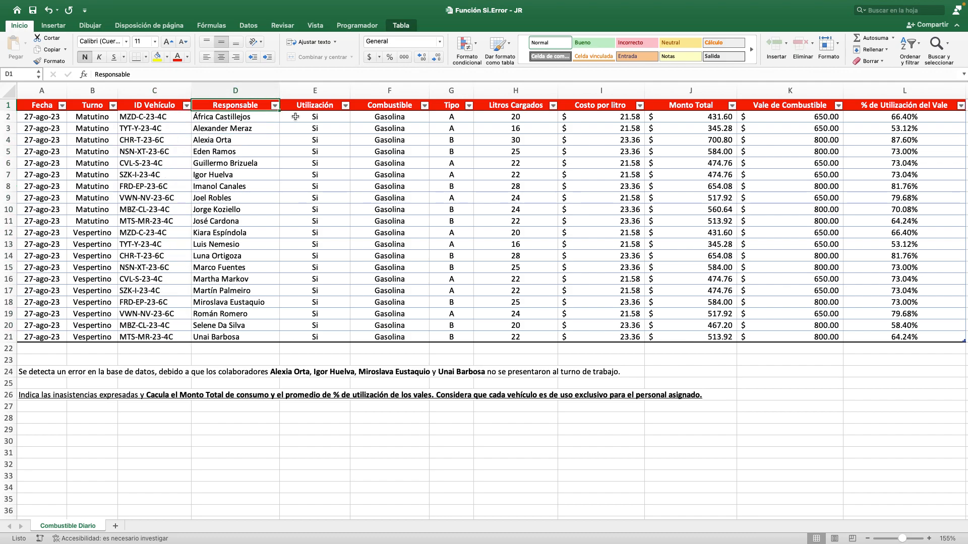
key("super+shift+Down")
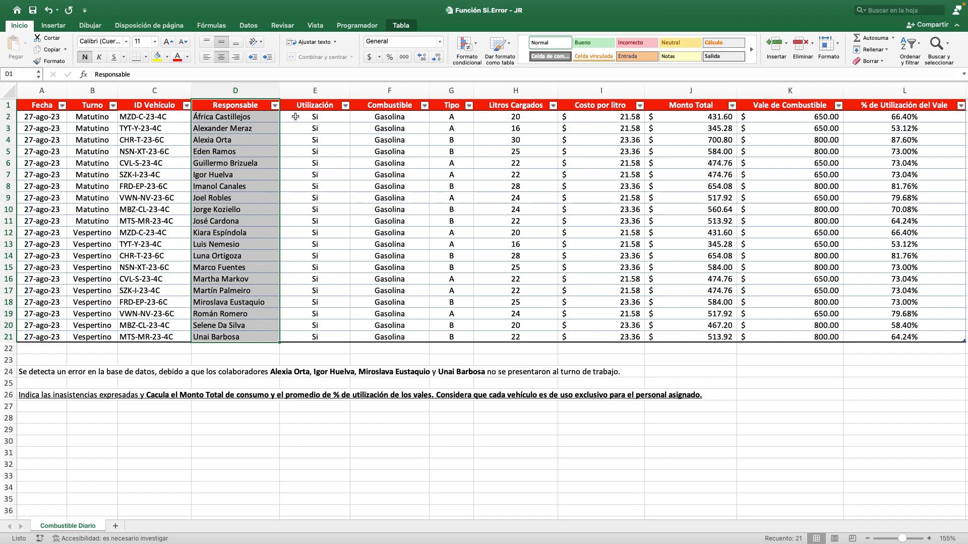
key("Right")
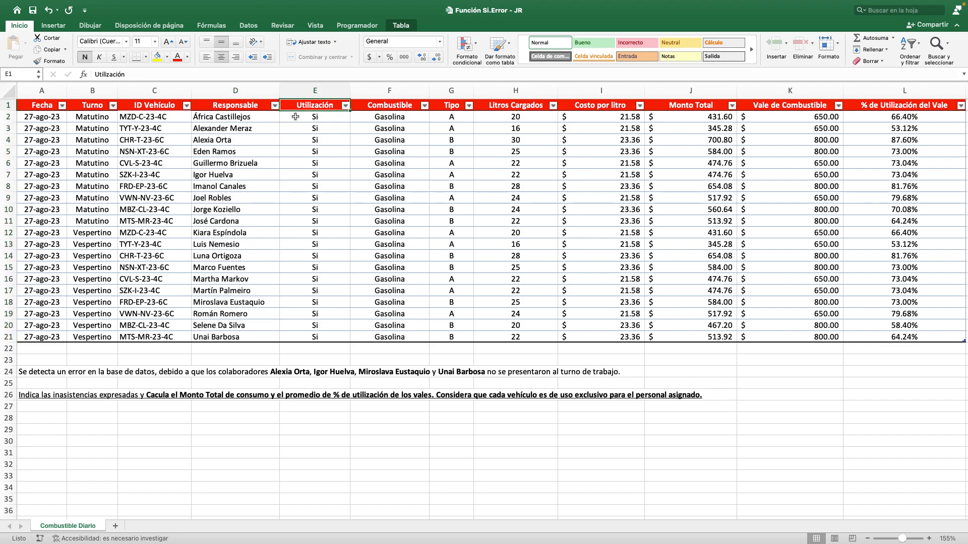
key("super+shift+Down")
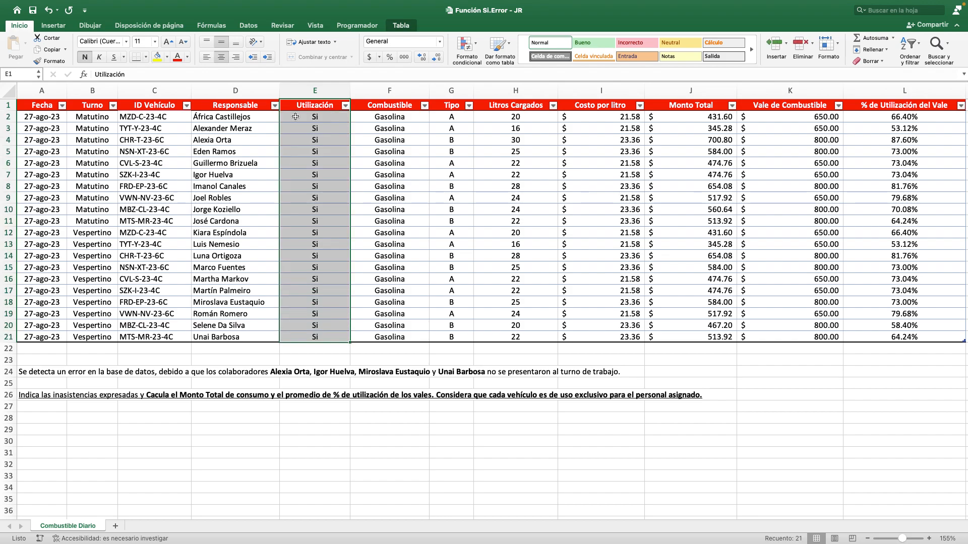
- Examine the Combustible, Tipo, Litros Cargados and Costo por litro columns from their headers down to the table's last row
key("Right")
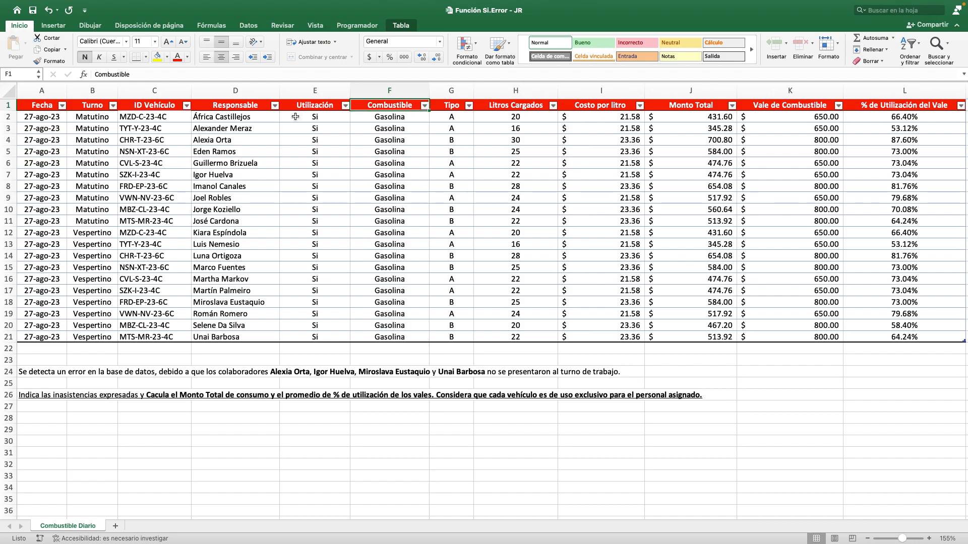
key("shift+Right")
key("super+shift+Down")
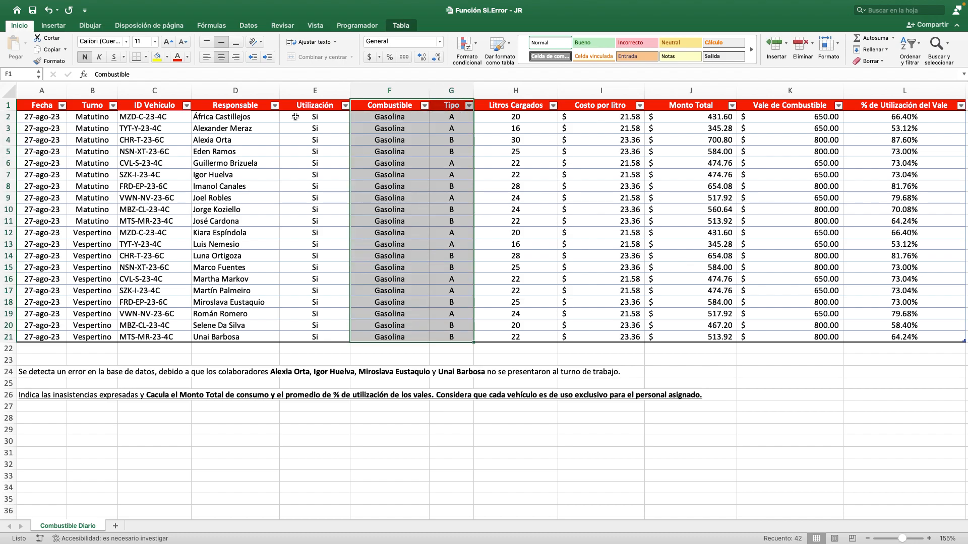
key("Right")
key("Right")
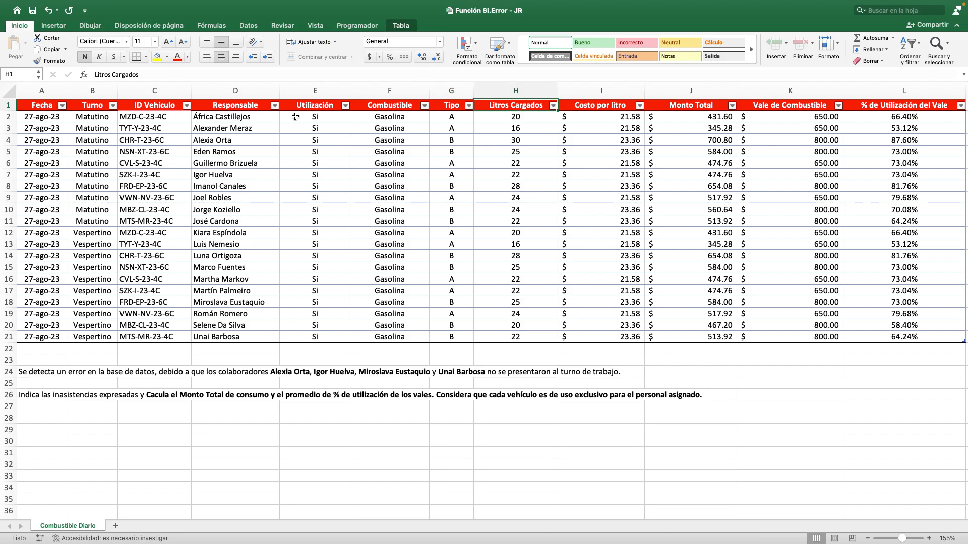
key("super+shift+Down")
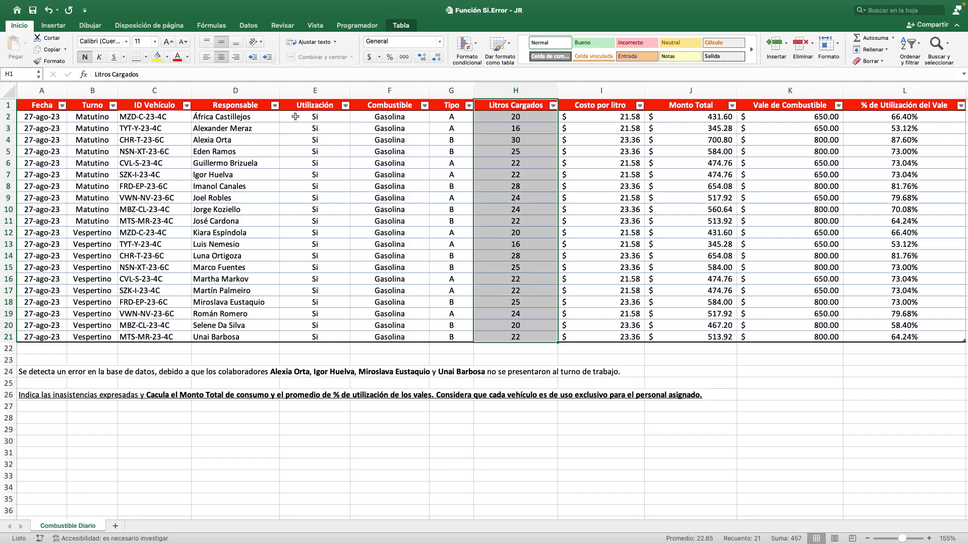
key("Right")
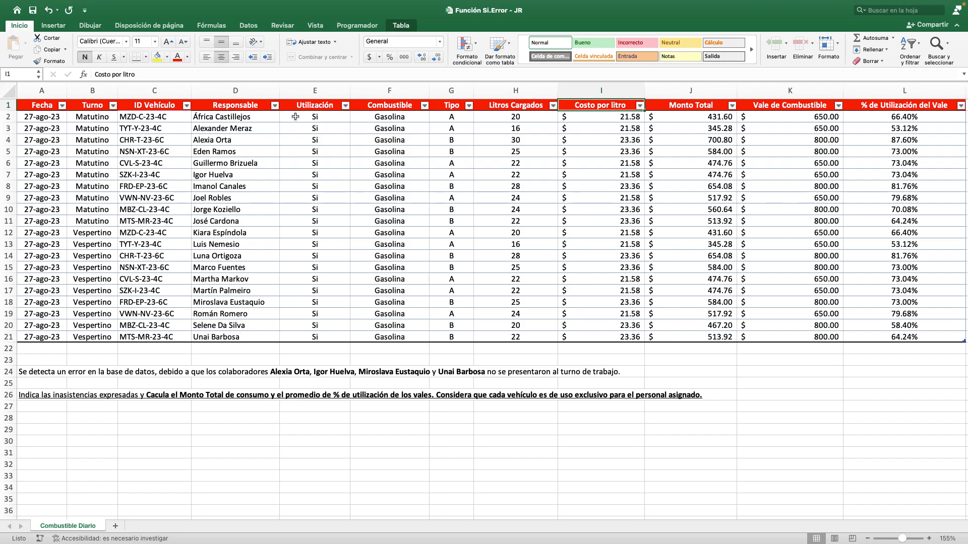
key("super+shift+Down")
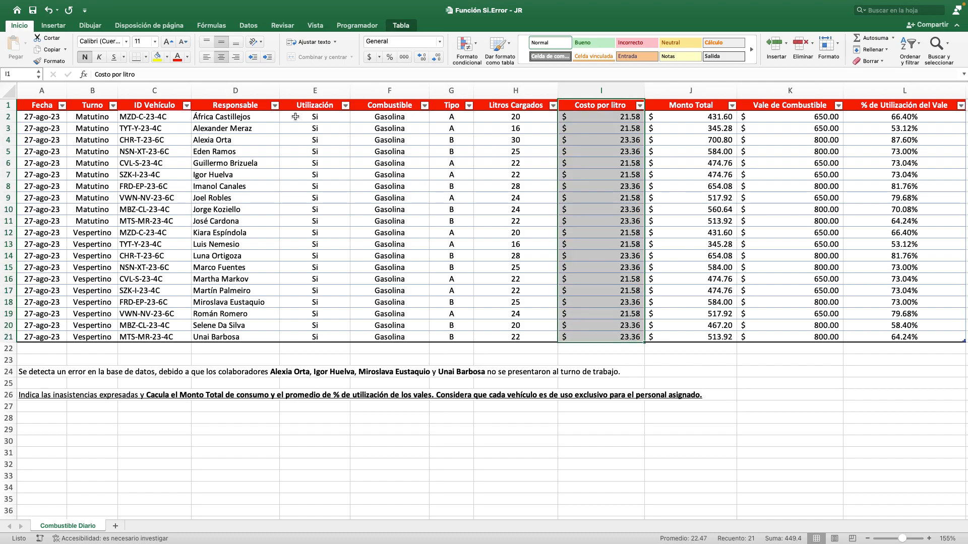
- Compare fuel types A and B in the Tipo column with their prices in the Costo por litro column in rows 3 and 4
key("Left")
key("Left")
key("Down")
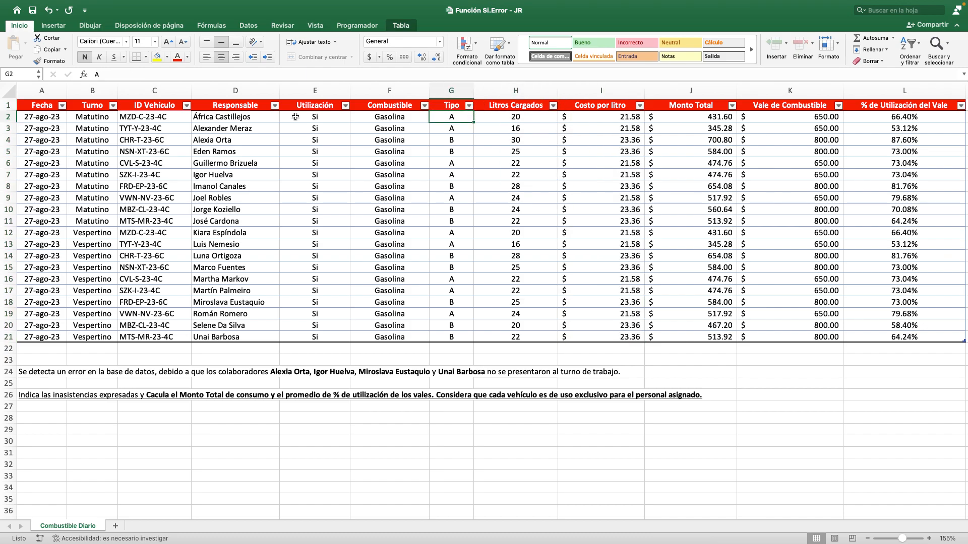
key("Down")
key("Up")
key("Up")
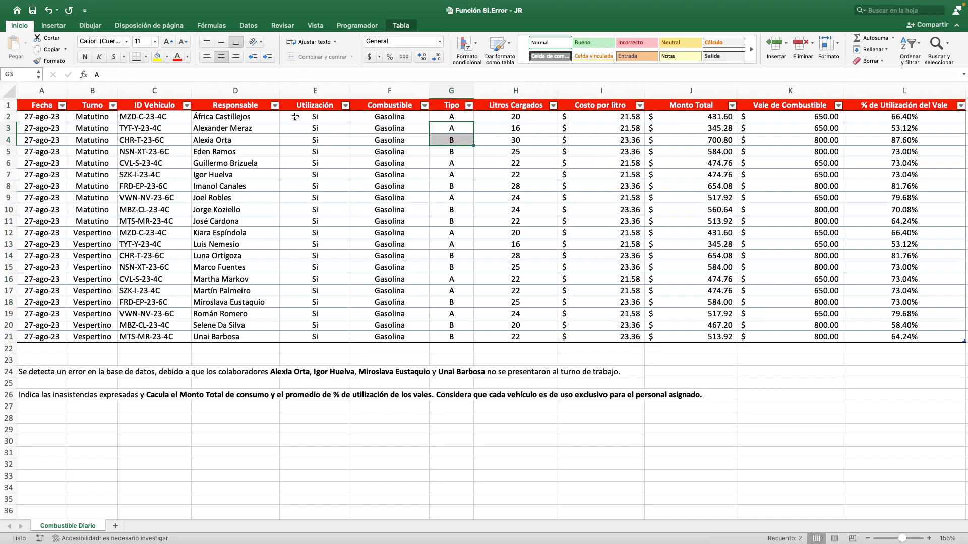
key("Right")
key("Right")
key("Right")
key("Left")
key("Down")
key("shift+Down")
key("shift+Down")
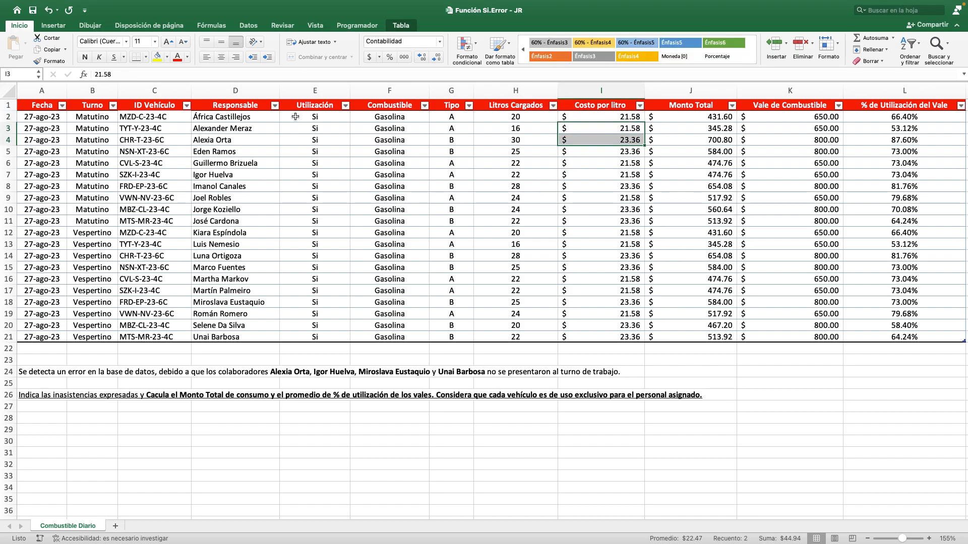
key("Up")
key("Up")
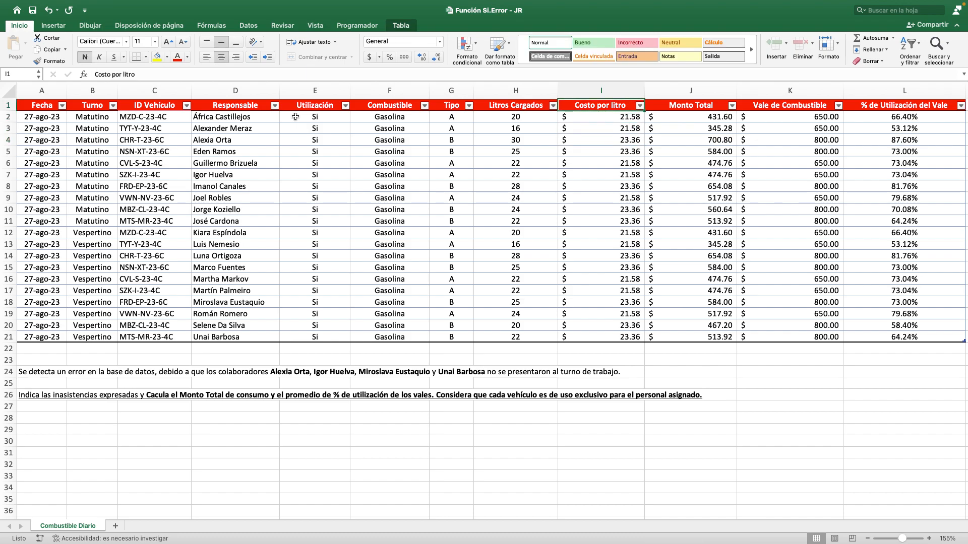
- Examine the Monto Total and Vale de Combustible columns, comparing the voucher amounts with the cost per litre of each fuel type
key("Right")
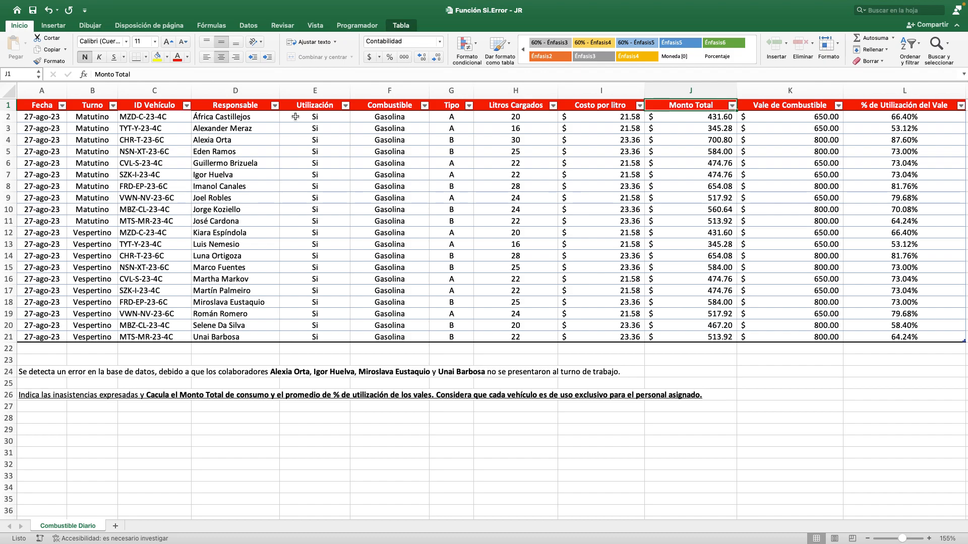
key("Right")
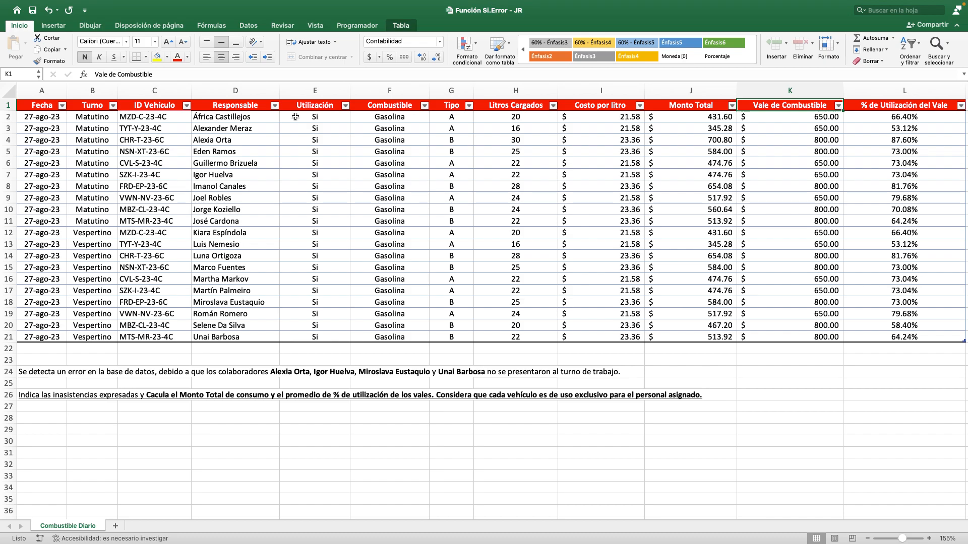
key("shift+super+Down")
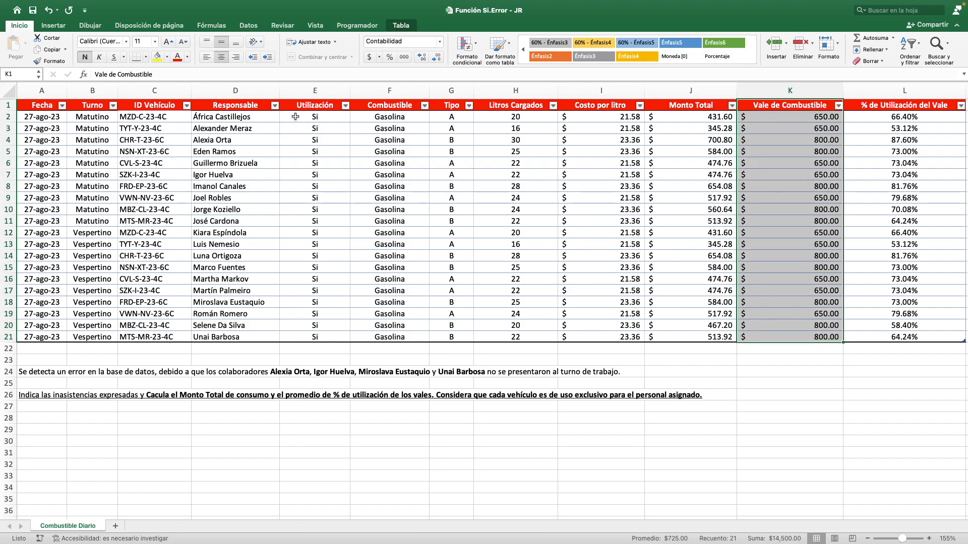
key("Left")
key("Left")
key("Down")
key("Down")
key("Down")
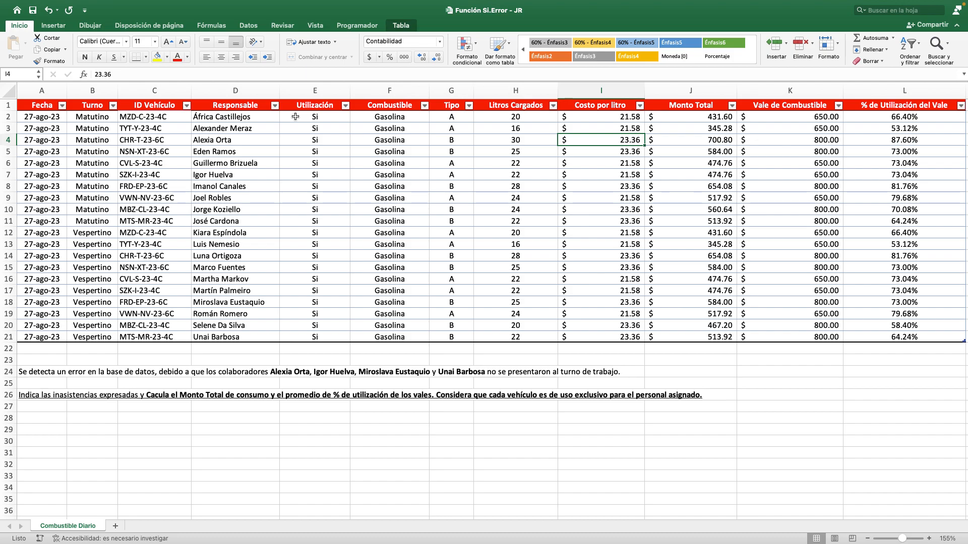
key("shift+Up")
key("Up")
key("Up")
key("Up")
key("Right")
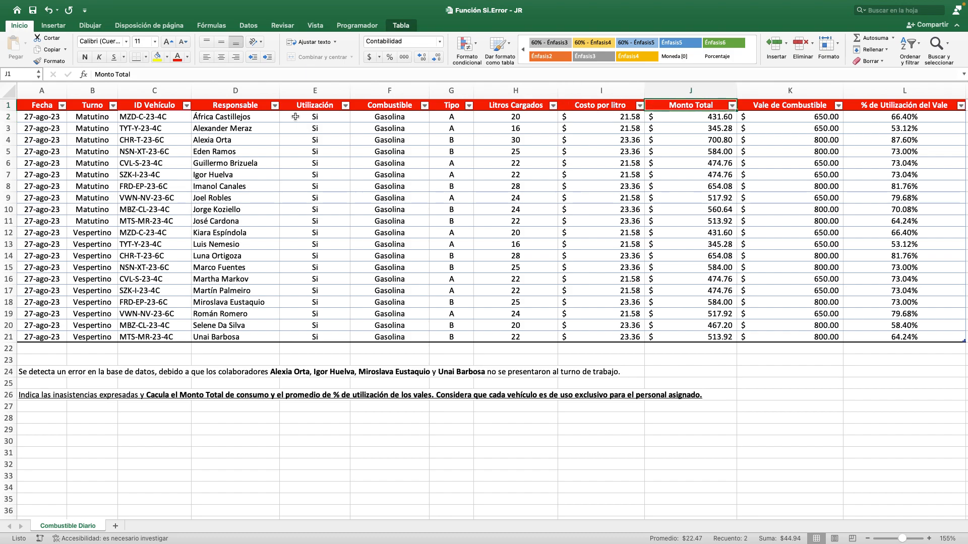
- Inspect the formula in the first data cell of the % de Utilización del Vale column without changing it
key("Right")
key("Right")
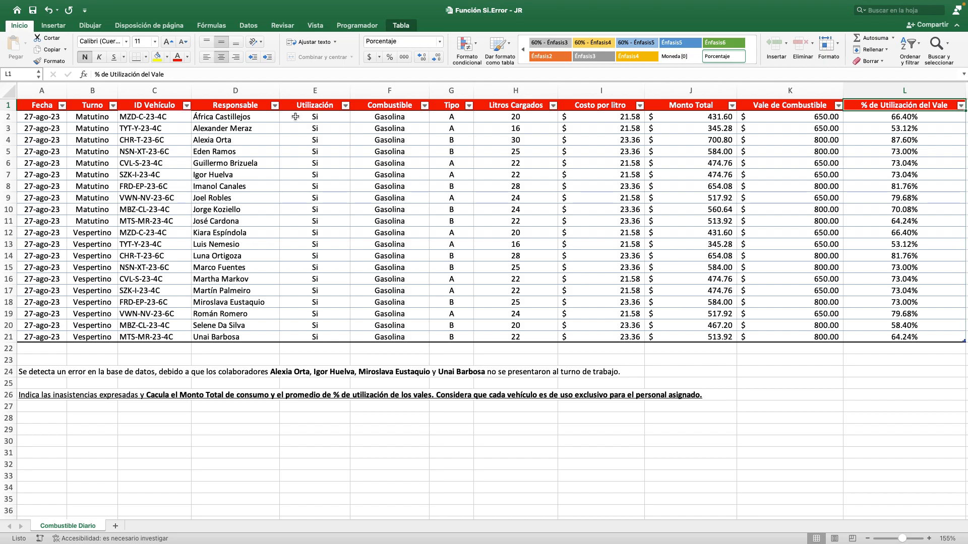
key("Down")
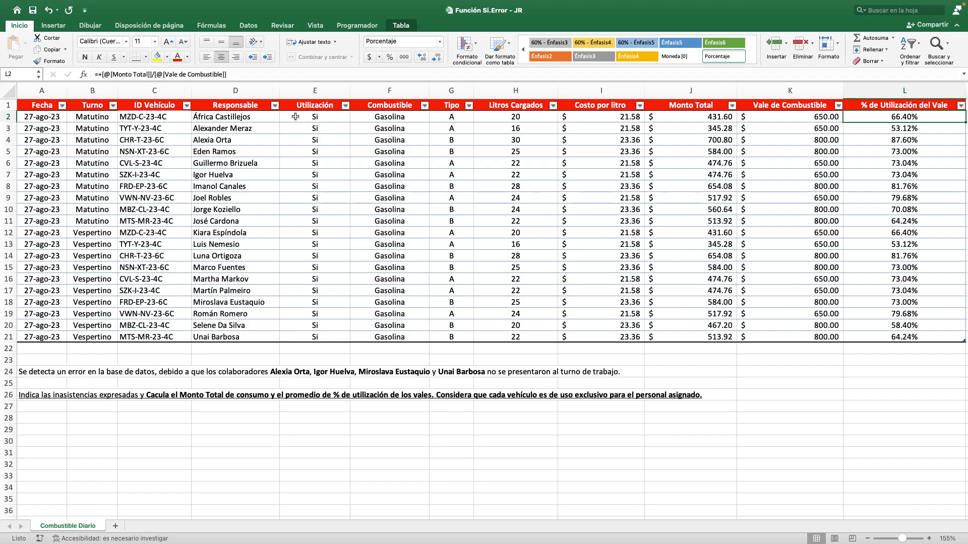
key("F2")
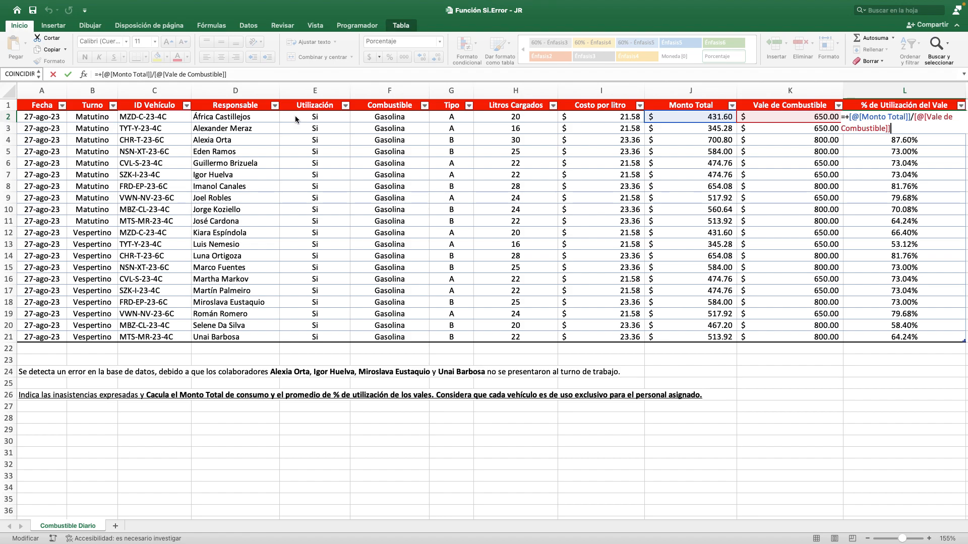
key("Return")
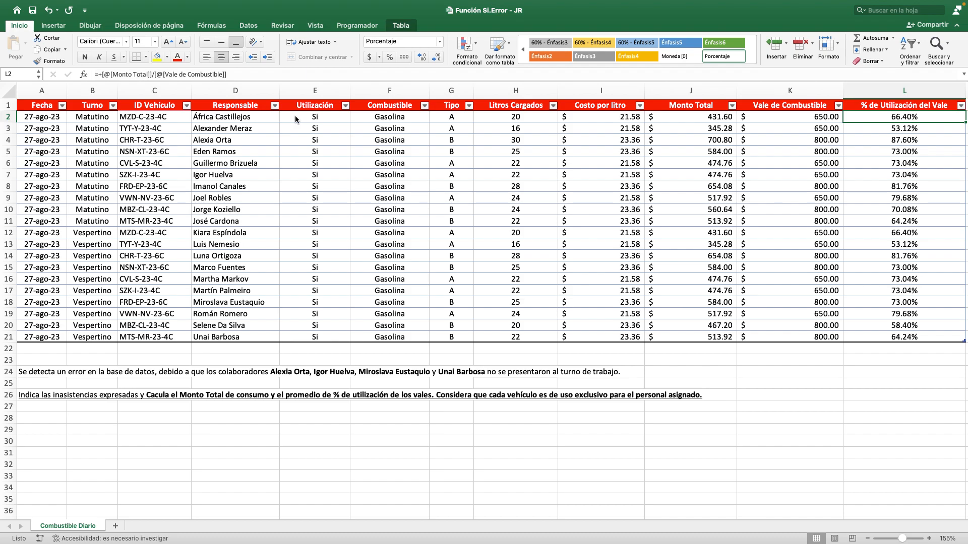
- Read the database error note in A24 and the exercise instructions in A26, and return to the table's last row
key("Home")
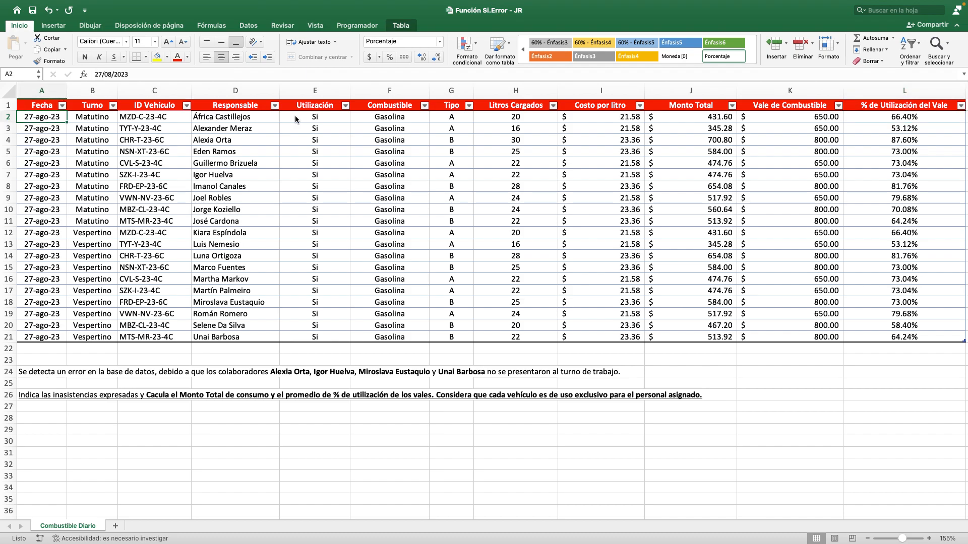
key("super+Down")
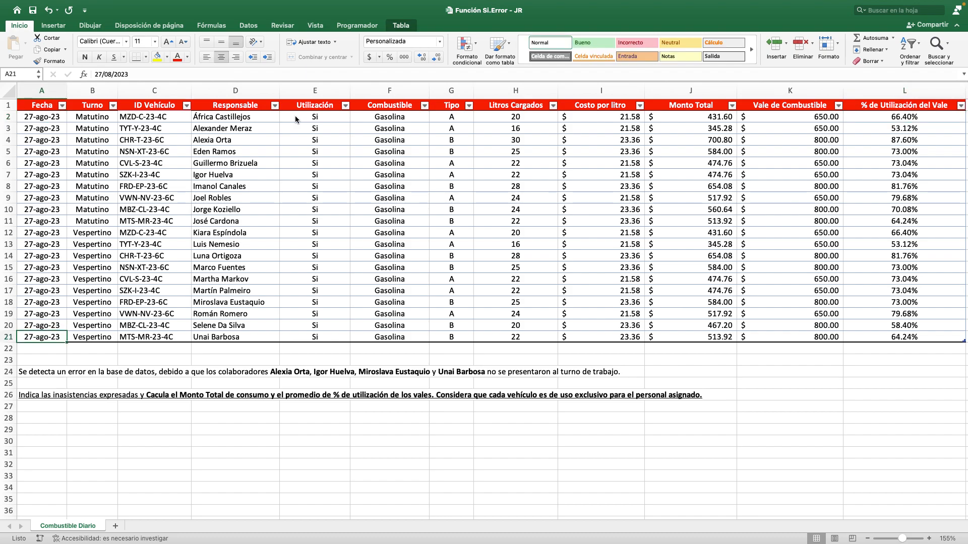
key("super+Down")
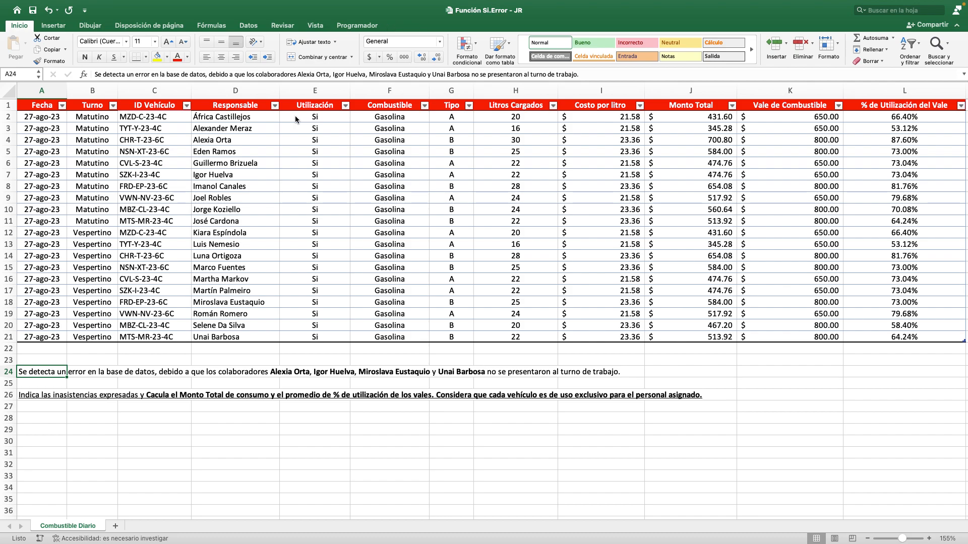
key("Up")
key("Down")
key("Down")
key("Down")
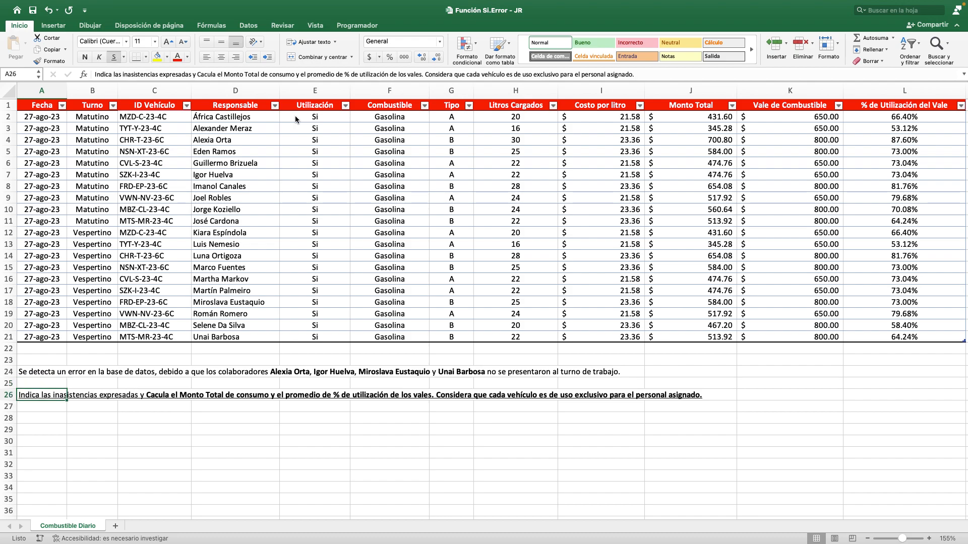
key("Up")
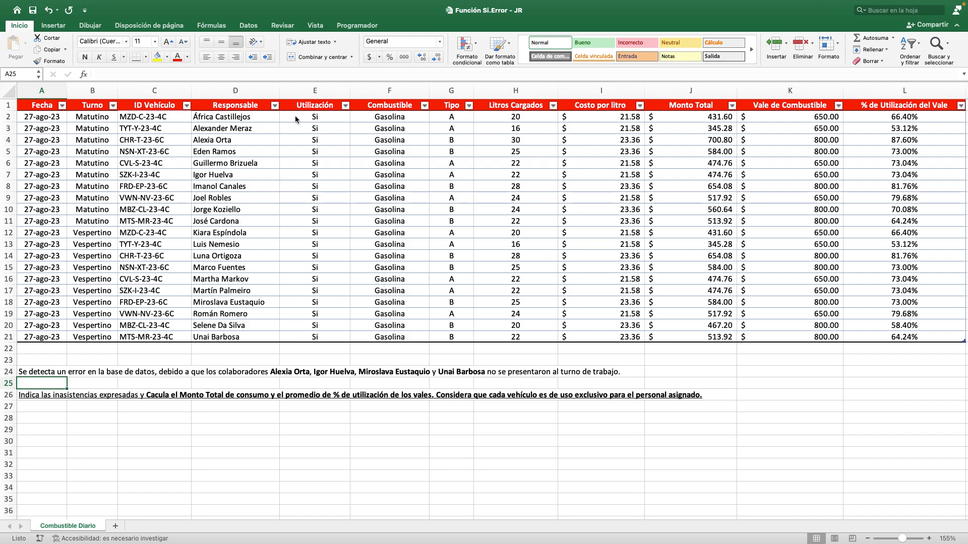
key("Up")
key("Up")
key("Up")
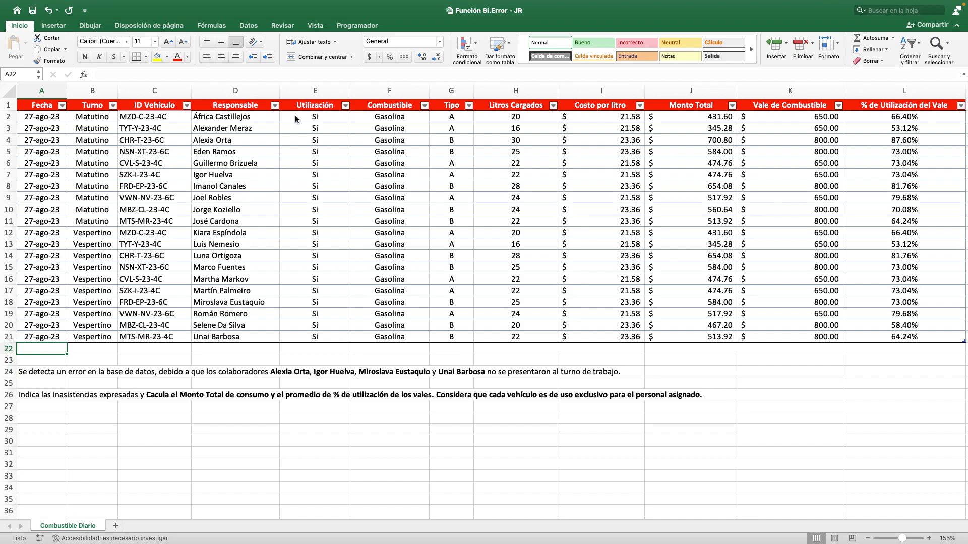
key("Up")
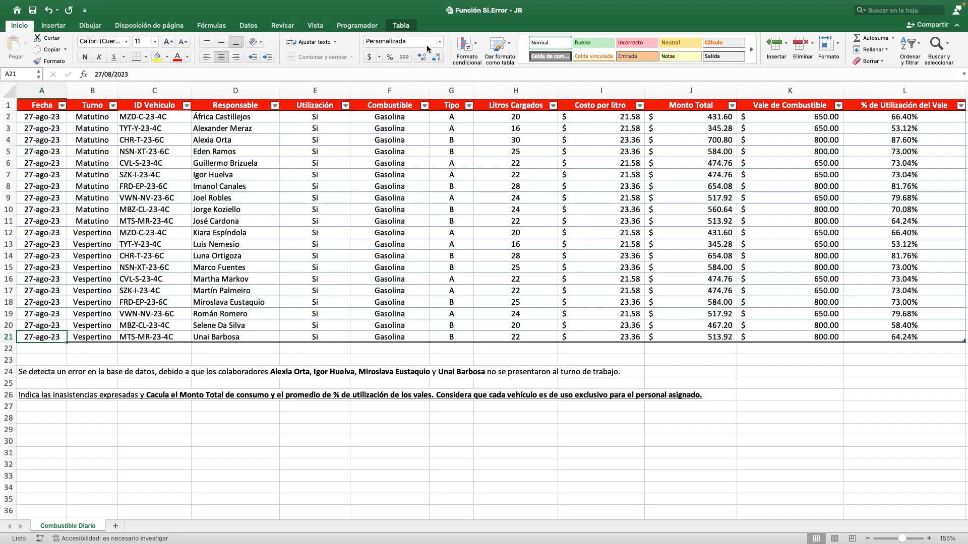
- Add a total row to the Combustible table and summarize the Monto Total column in it with Suma
left_click(406, 28)
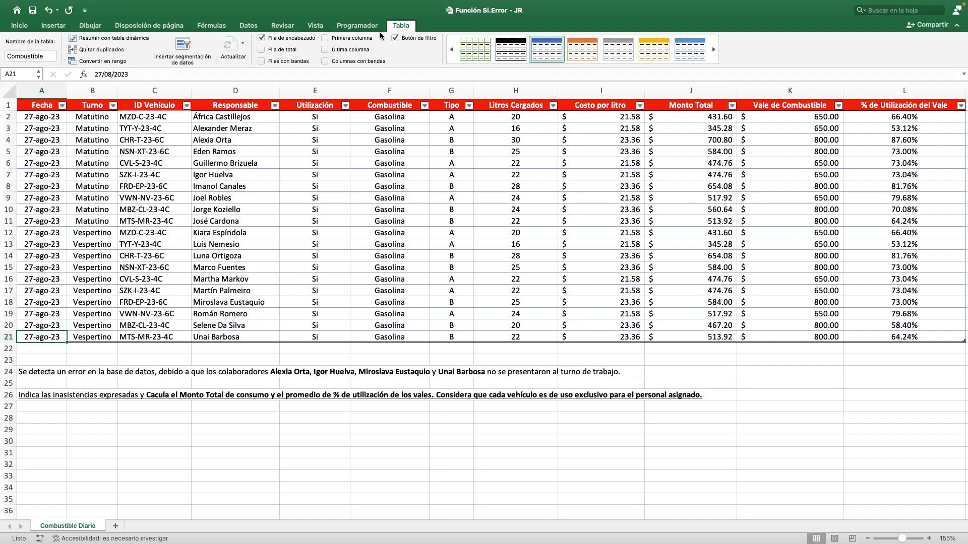
left_click(261, 50)
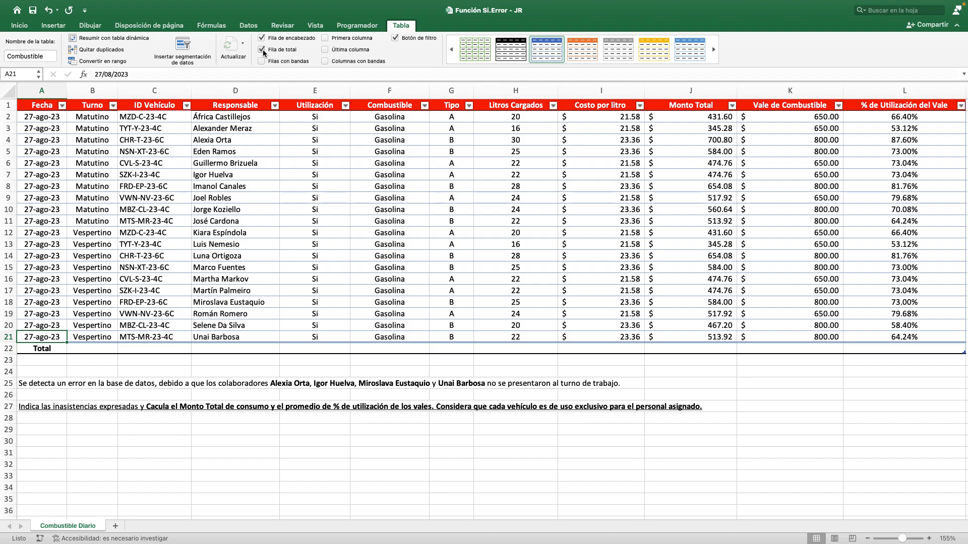
key("super+Right")
key("Left")
key("Left")
key("Down")
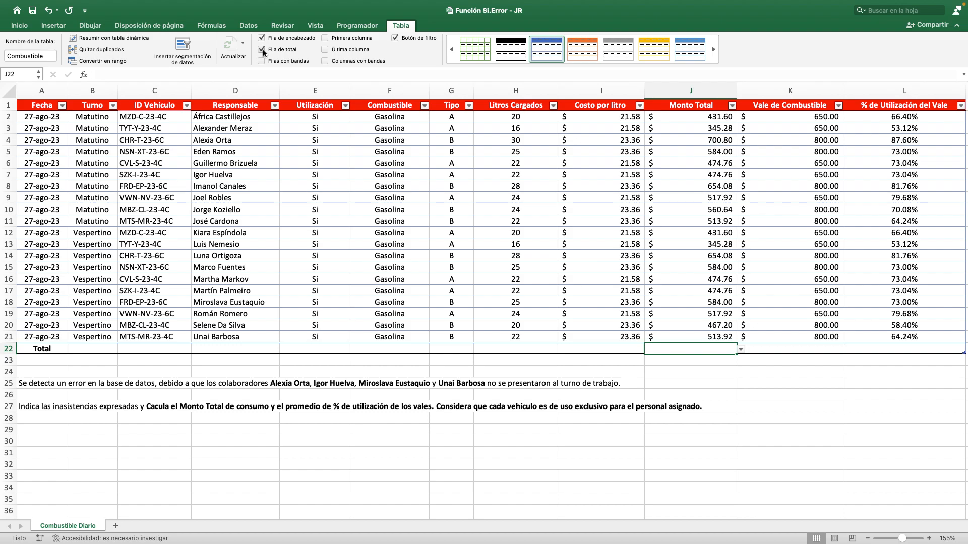
key("alt+Down")
key("Down")
key("Down")
key("Down")
key("Down")
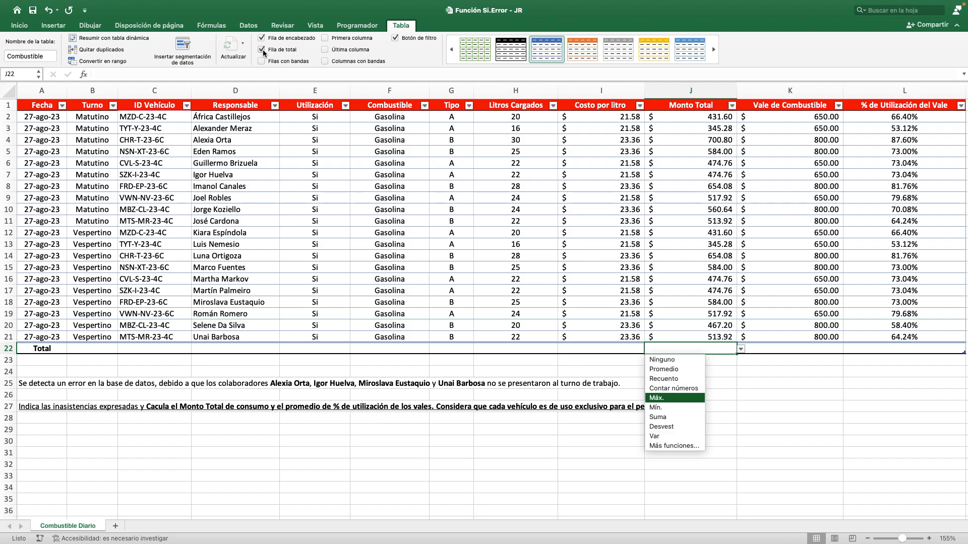
key("Down")
key("Down")
key("Return")
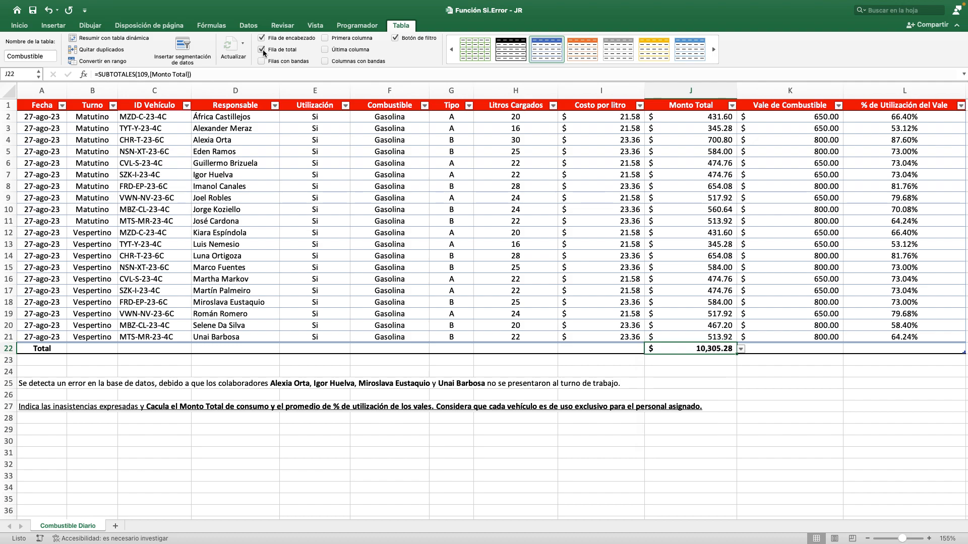
- Summarize the % de Utilización del Vale column in the total row with Promedio and check both total formulas
key("Right")
key("Right")
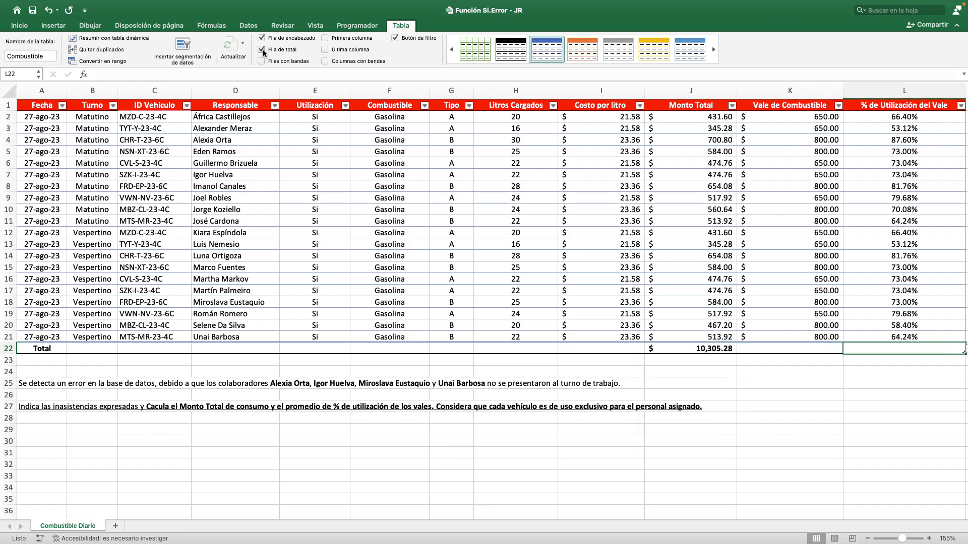
key("alt+Down")
key("Down")
key("Down")
key("Down")
key("Up")
key("Up")
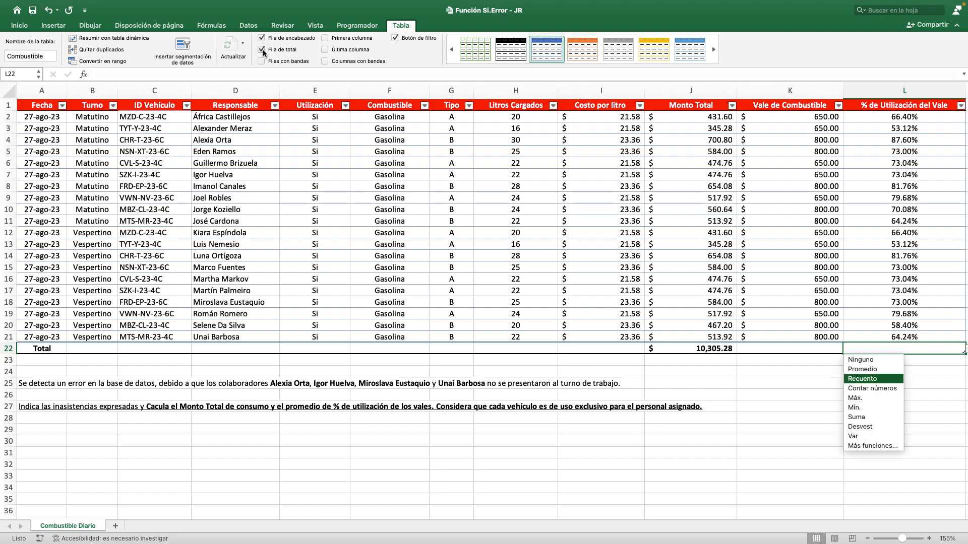
key("Return")
key("Left")
key("Left")
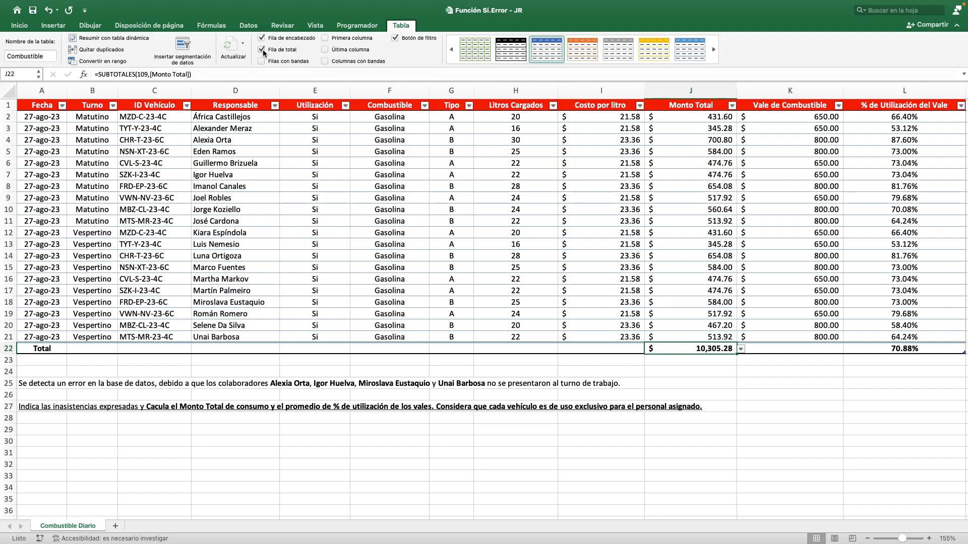
key("Right")
key("Right")
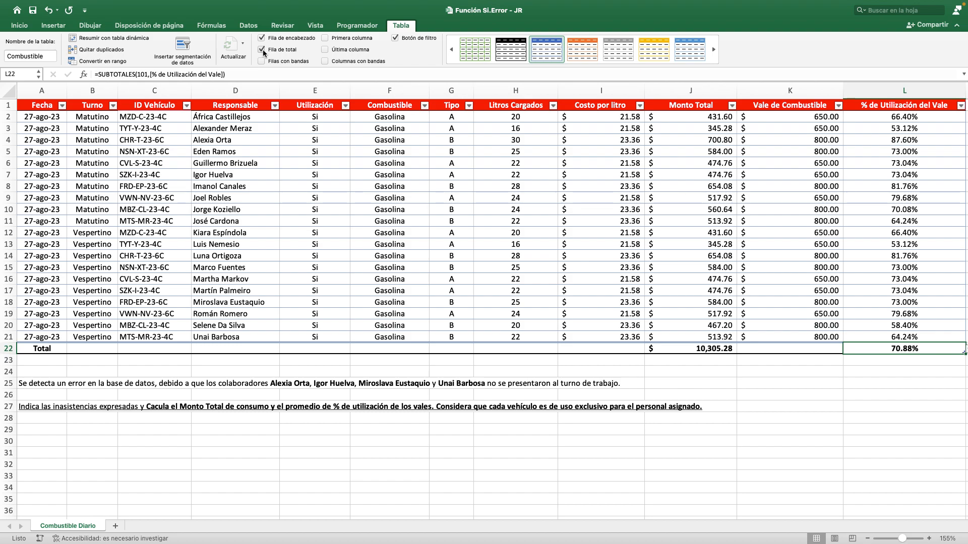
- Mark the first absence by setting Utilización to No in E4
key("Left")
key("Up")
key("Left")
key("Left")
key("Left")
key("Left")
key("Left")
key("Left")
key("Left")
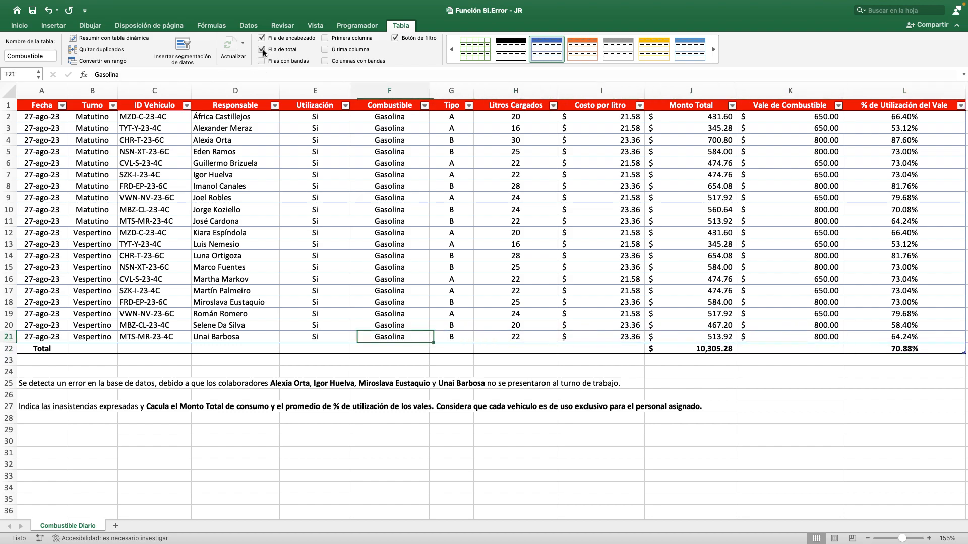
key("Right")
key("Left")
key("ctrl+Up")
key("Down")
key("Down")
key("Right")
type("No")
key("Return")
key("Up")
- Copy the No from E4 into Utilización cells E7, E18 and E21 for the other three absent employees
key("super+c")
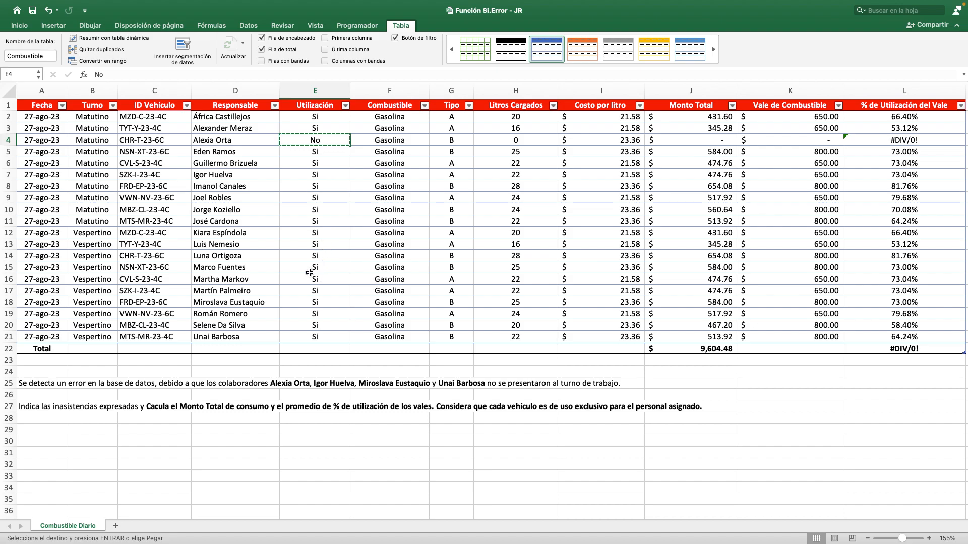
left_click(305, 179)
key("cmd+v")
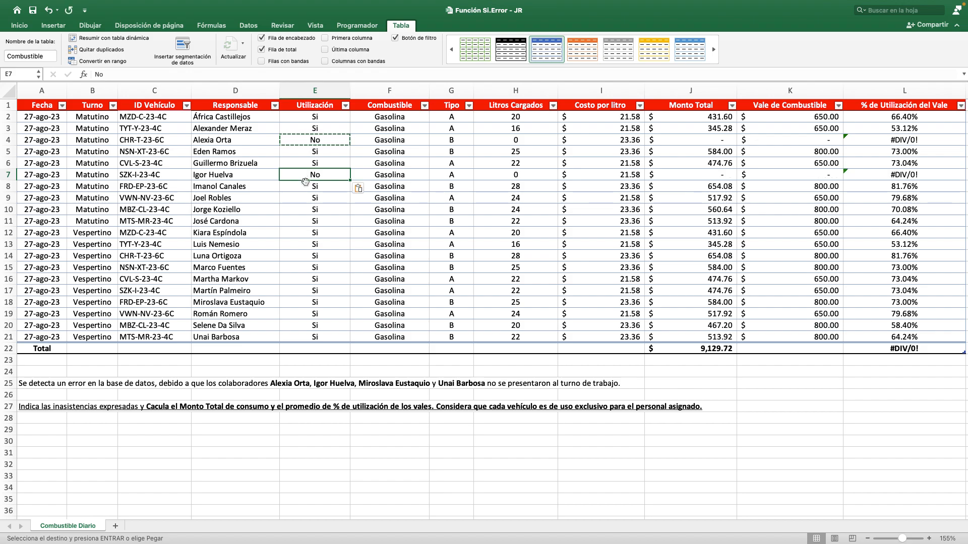
left_click(300, 298)
key("cmd+v")
left_click(313, 336)
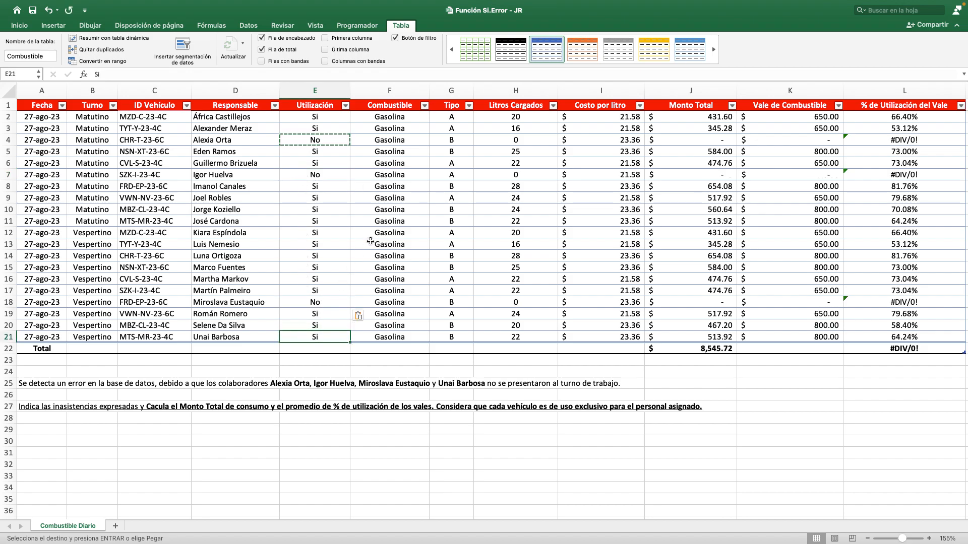
key("cmd+v")
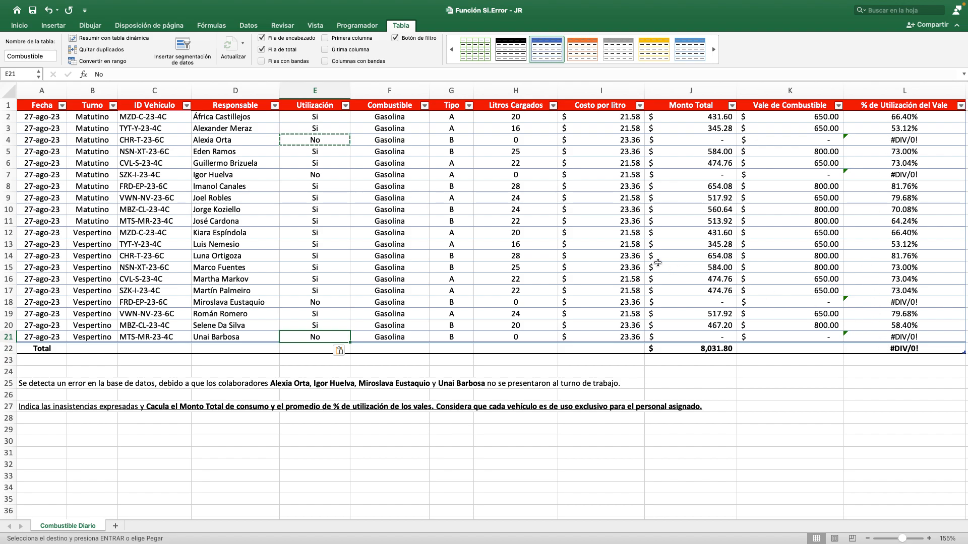
key("Return")
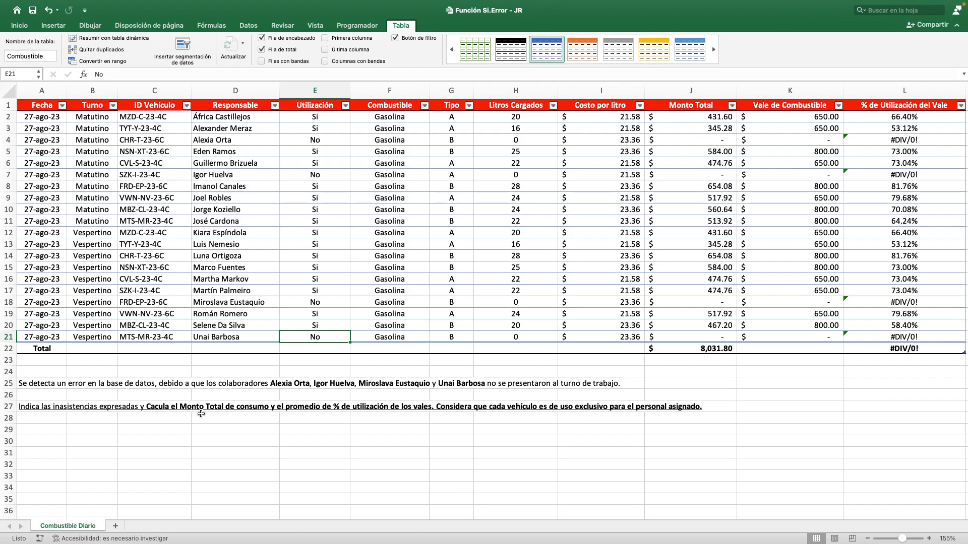
- Highlight the Monto Total sum in J22 with a yellow fill
left_click(697, 348)
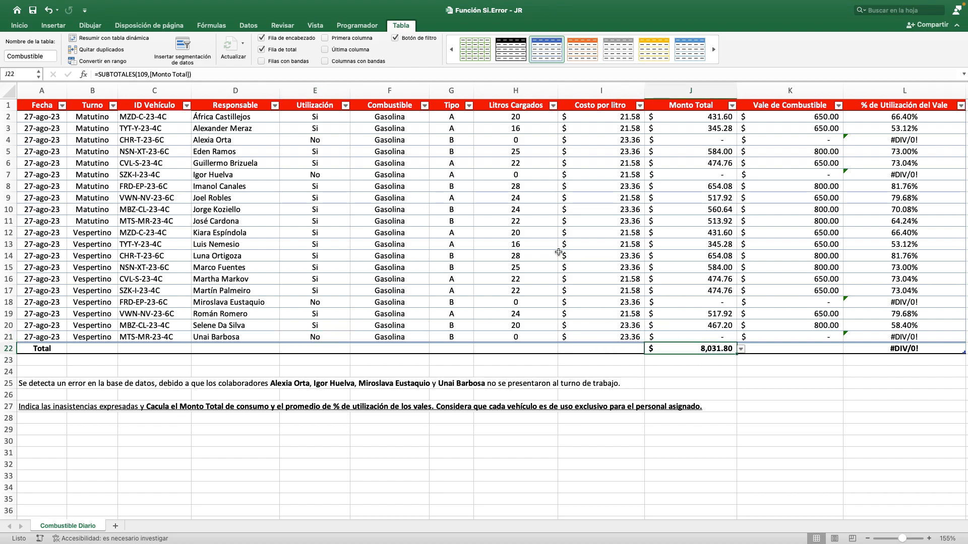
left_click(20, 25)
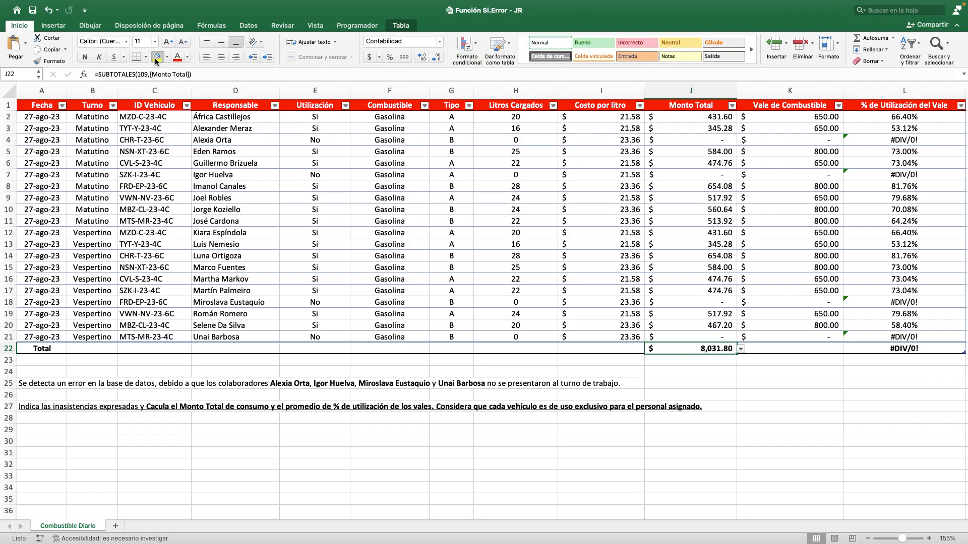
left_click(156, 57)
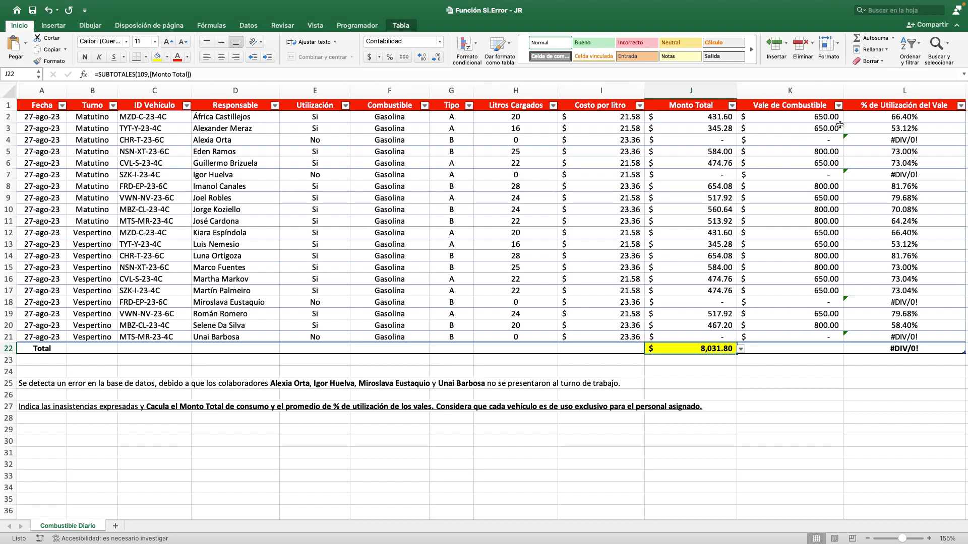
- Inspect the formulas behind the error cells L4, L7 and L21 and the average in L22 without changing them
left_click(884, 137)
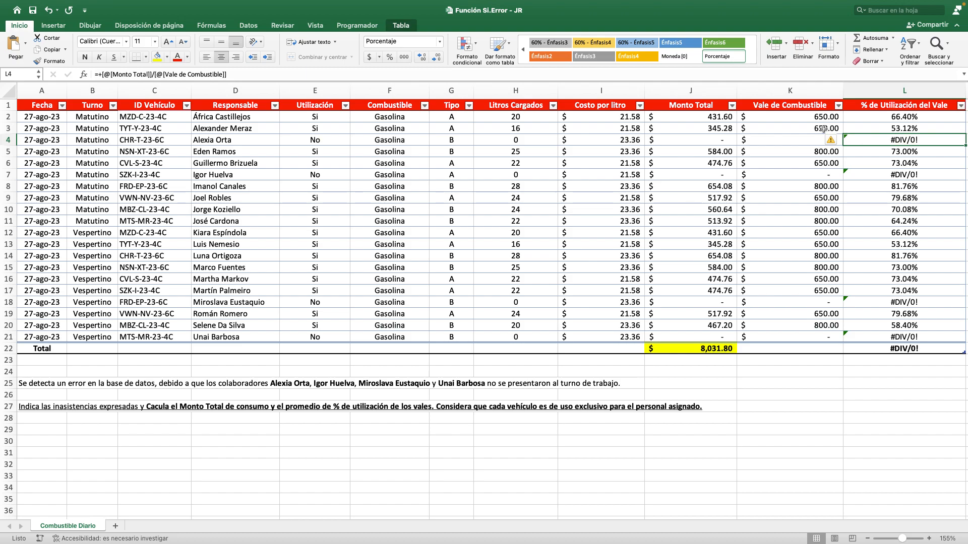
key("F2")
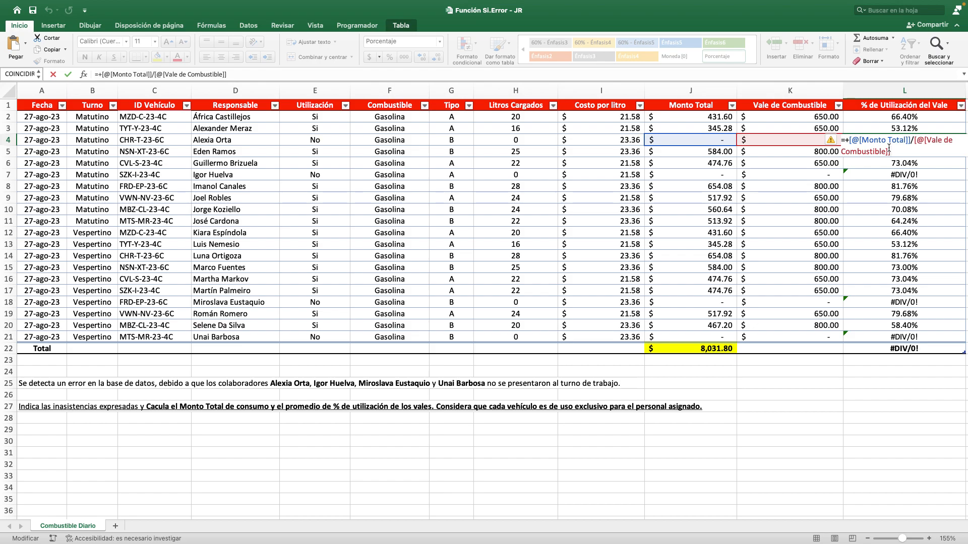
key("Escape")
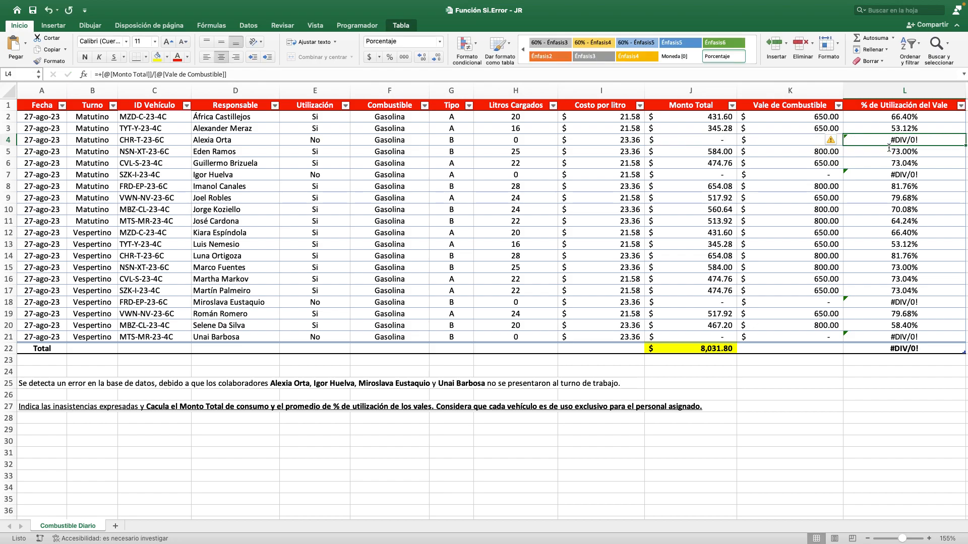
key("Down")
key("Down")
key("Down")
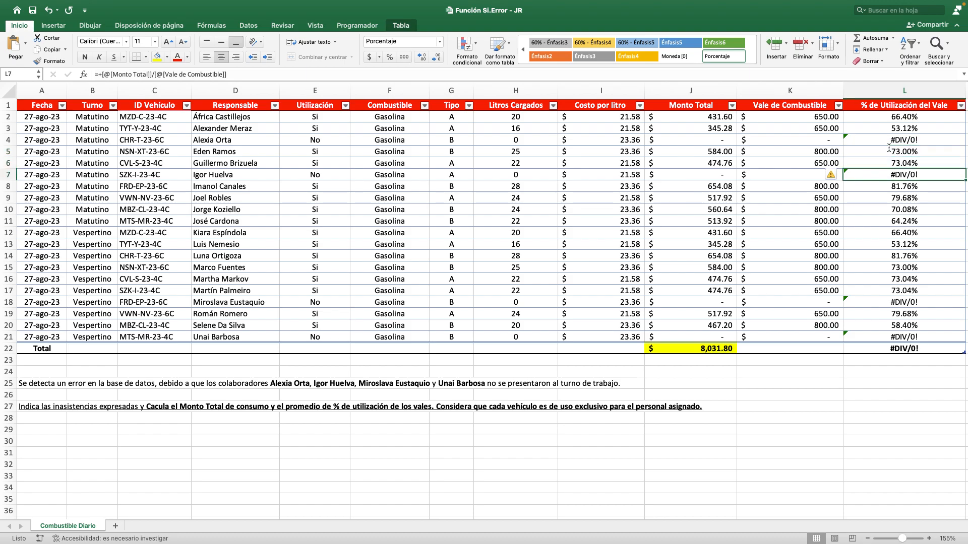
key("ctrl+Down")
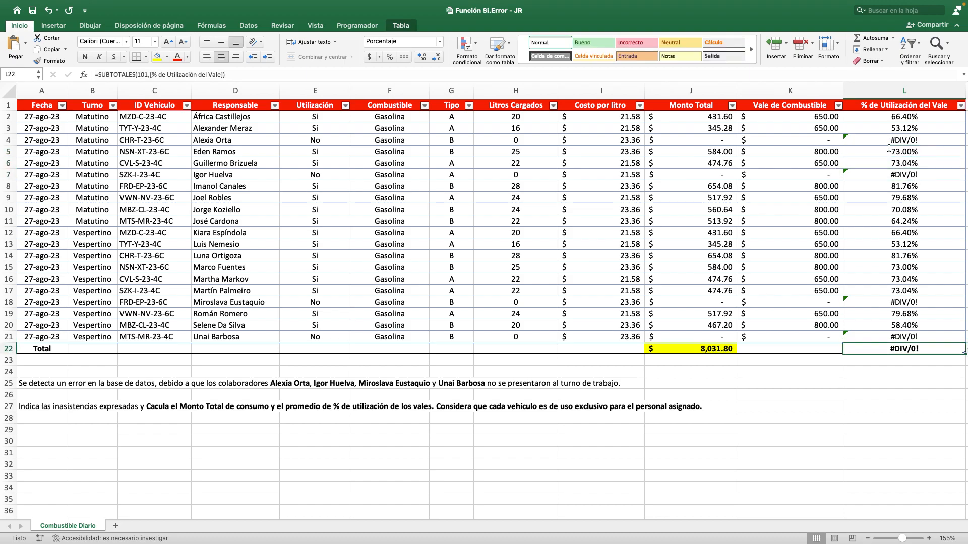
key("Up")
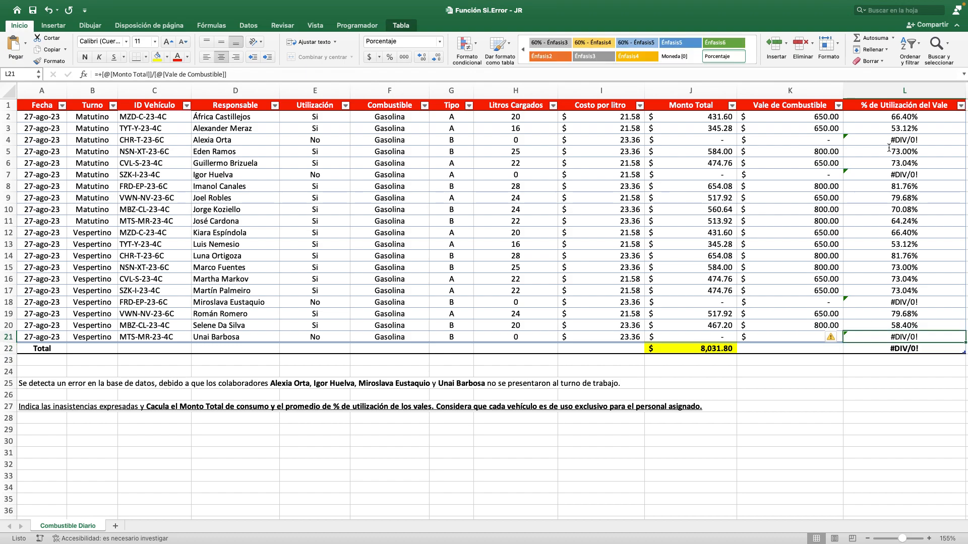
- Review the data cells of the % de Utilización del Vale column and compare the formulas in L2 and L4
key("ctrl+shift+Up")
key("shift+Down")
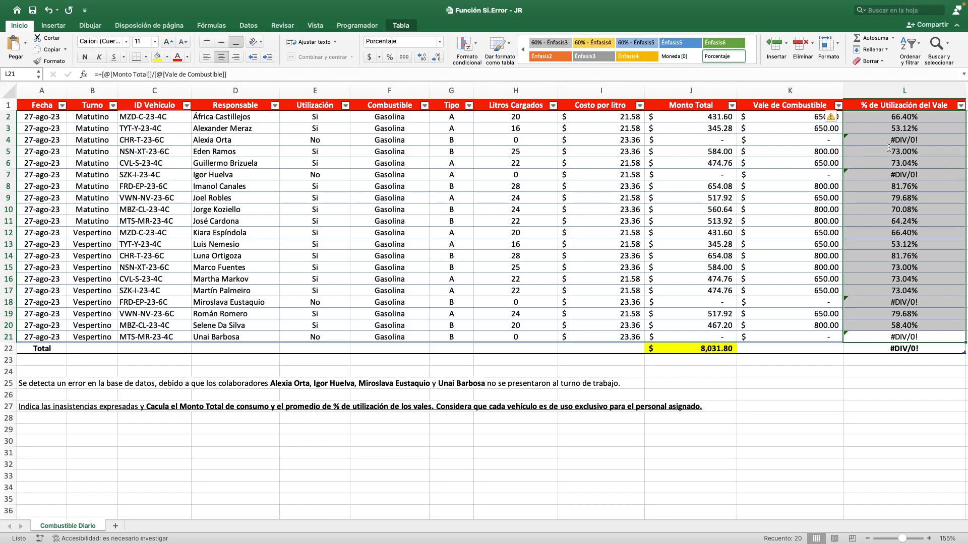
key("Up")
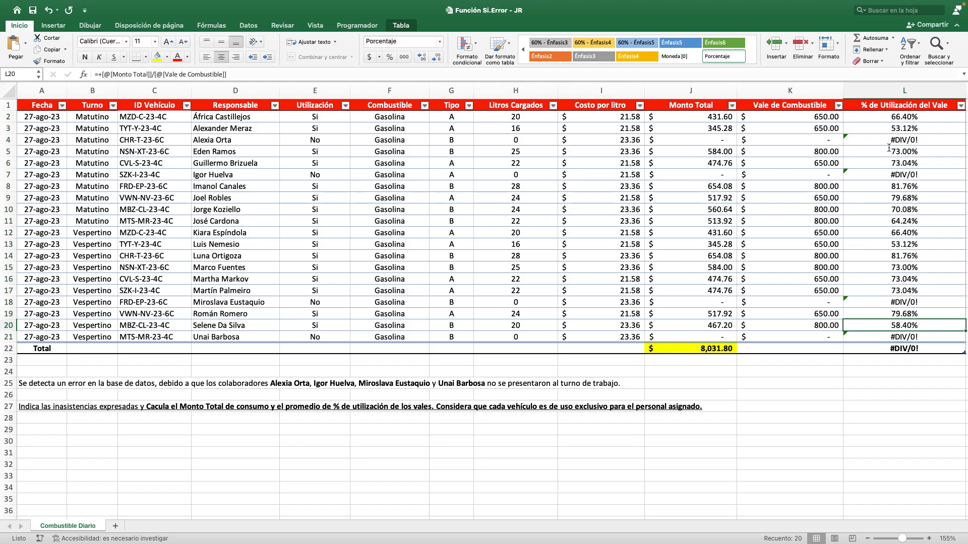
key("ctrl+Up")
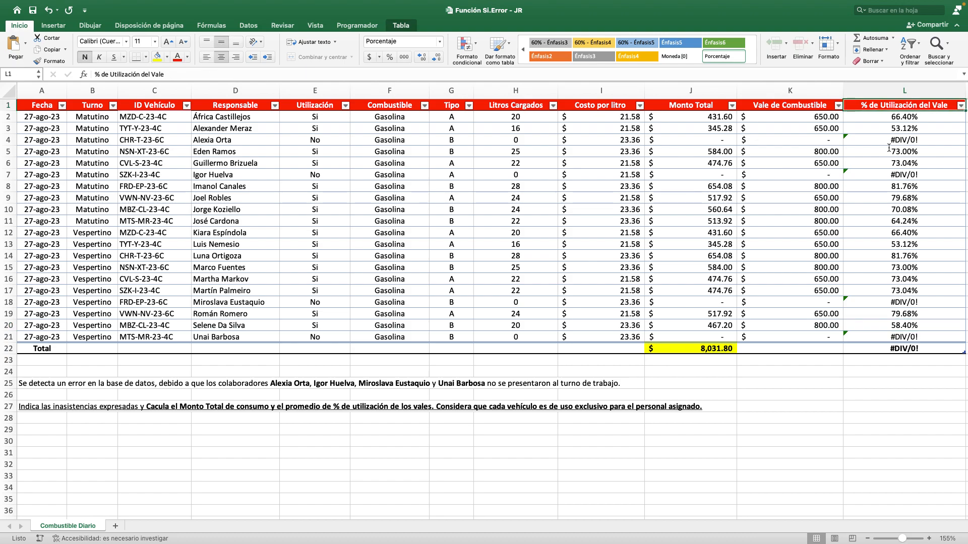
key("Down")
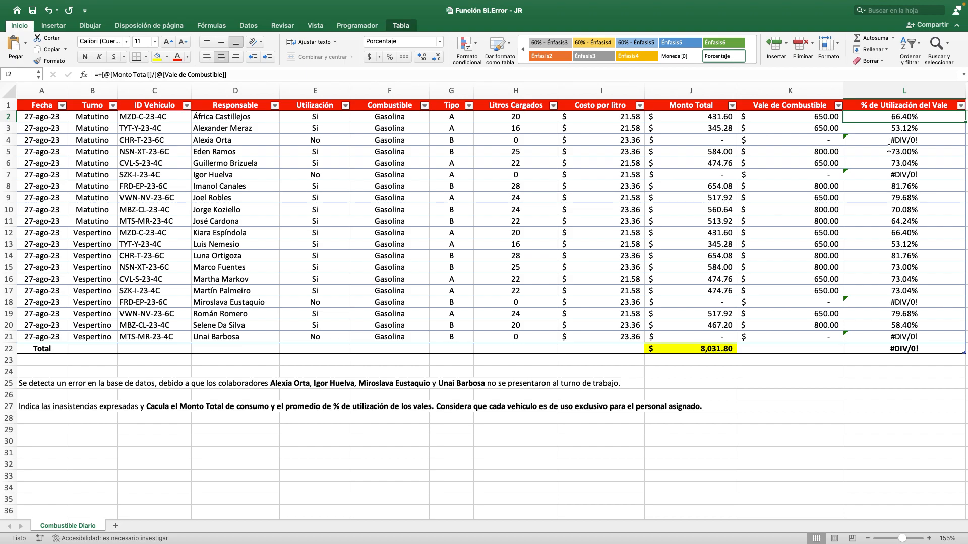
key("Down")
key("Down")
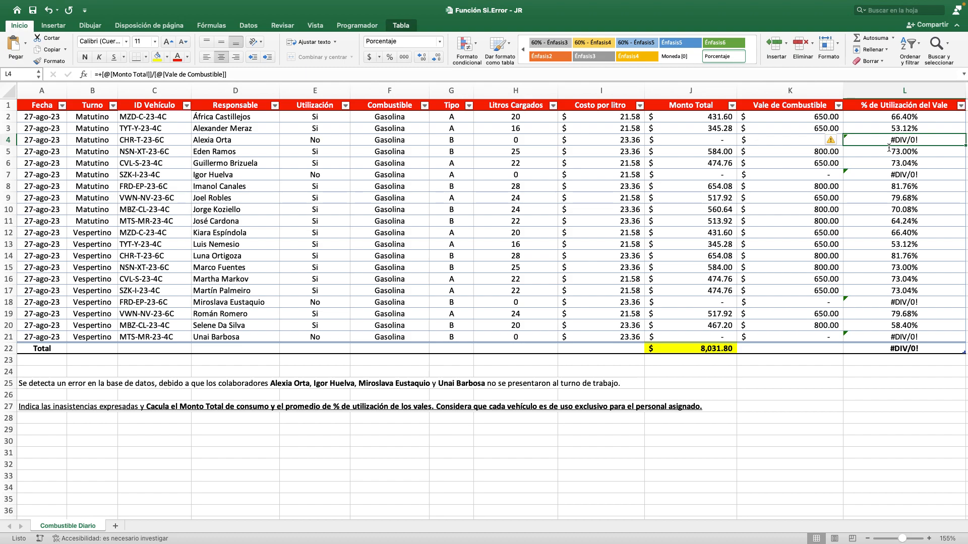
- Replace the formula in L2 with SI.ERROR dividing Monto Total by Vale de Combustible and returning 0 on error
key("Up")
key("Up")
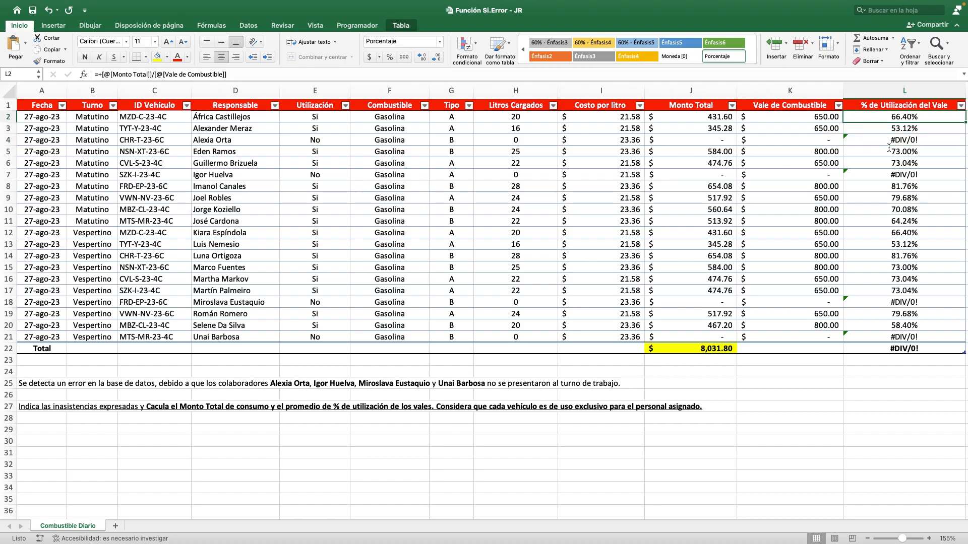
key("Delete")
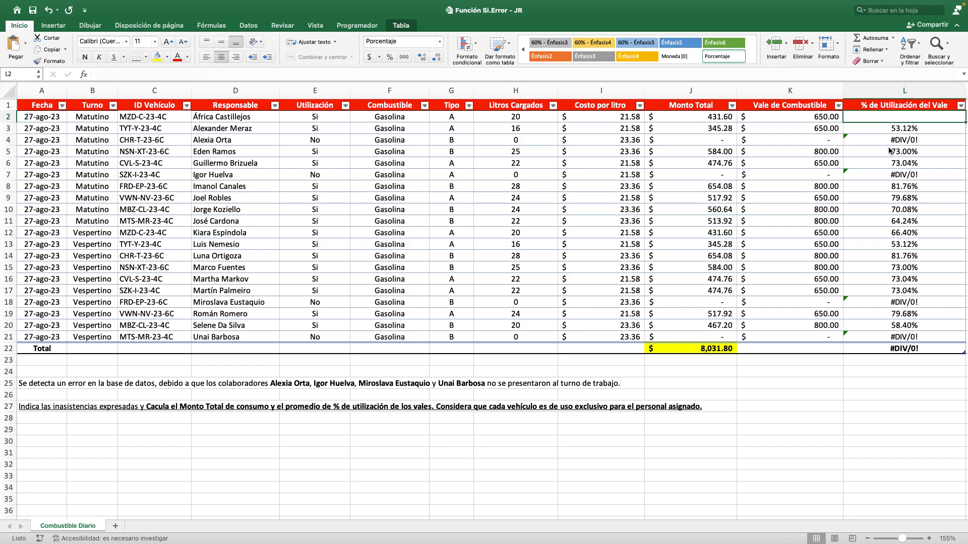
type("=")
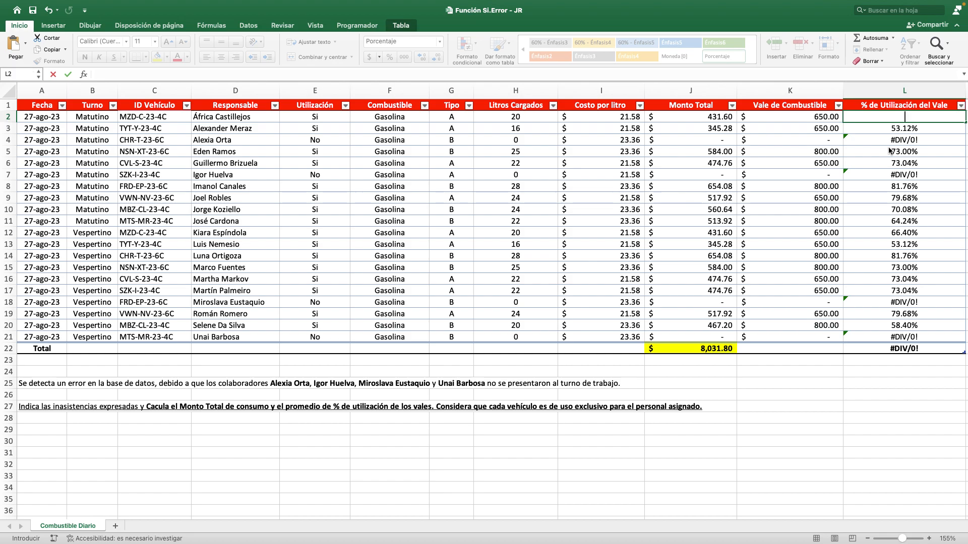
key("BackSpace")
type("+Si")
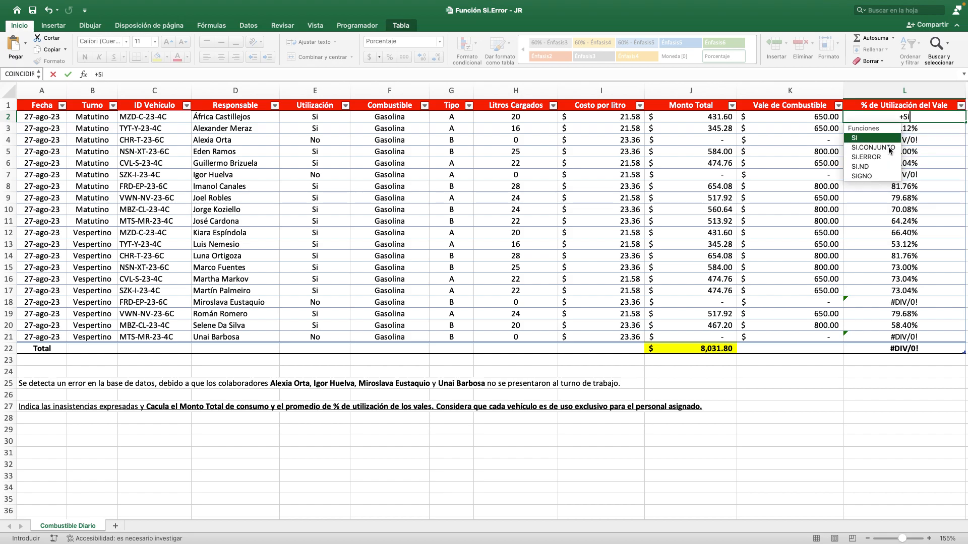
type(".Er")
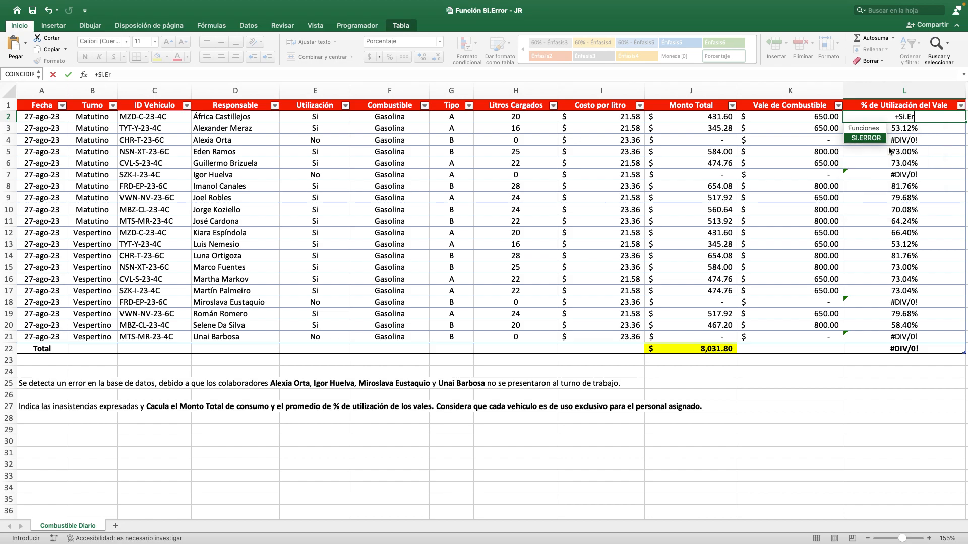
type("ror(")
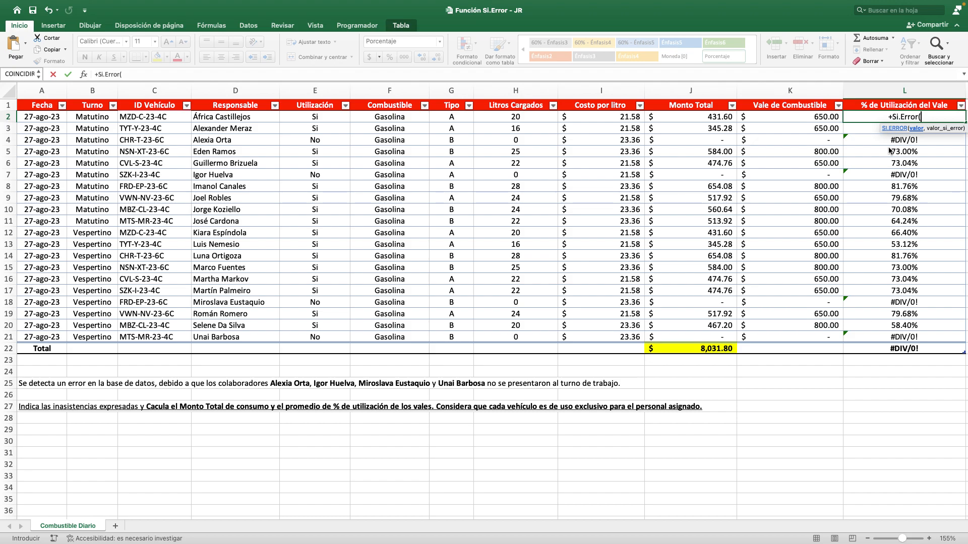
key("Left")
key("Left")
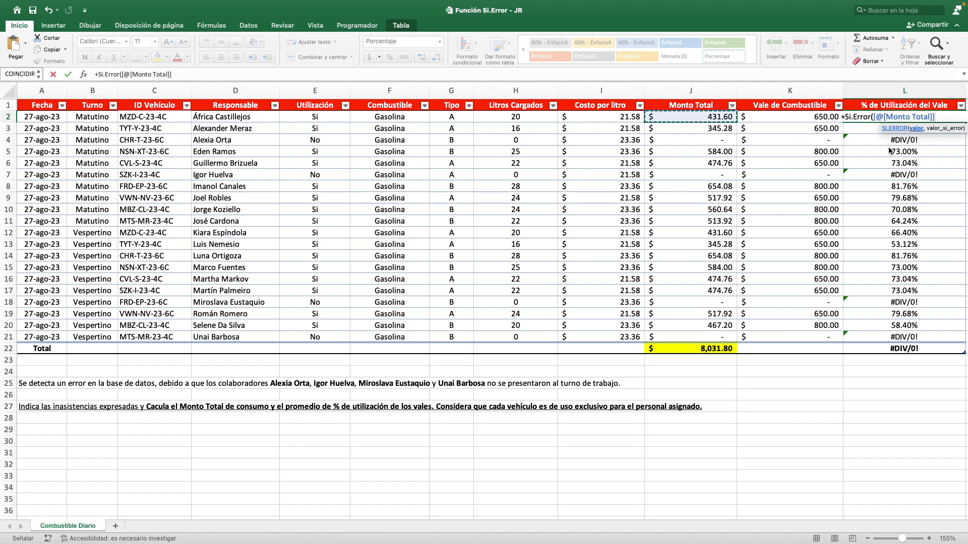
type("/")
key("Left")
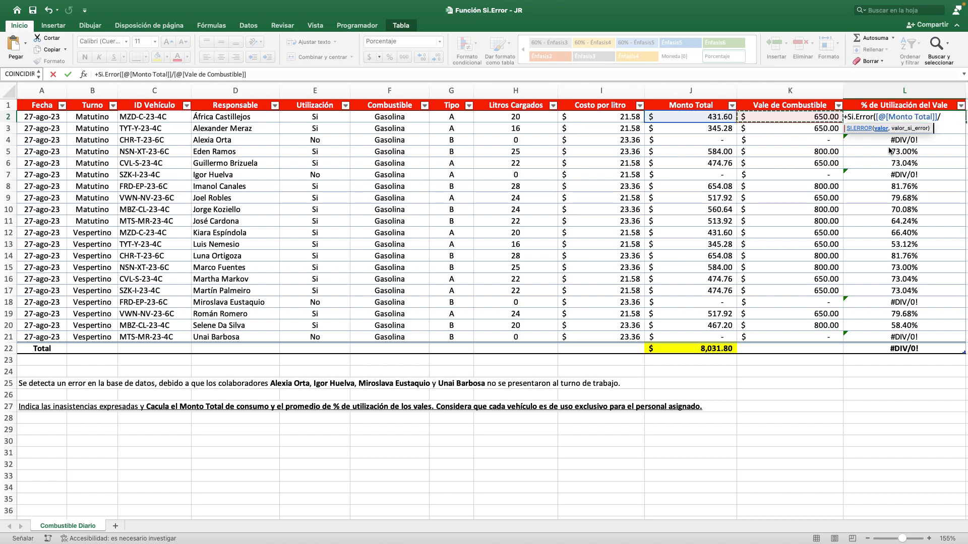
type(",")
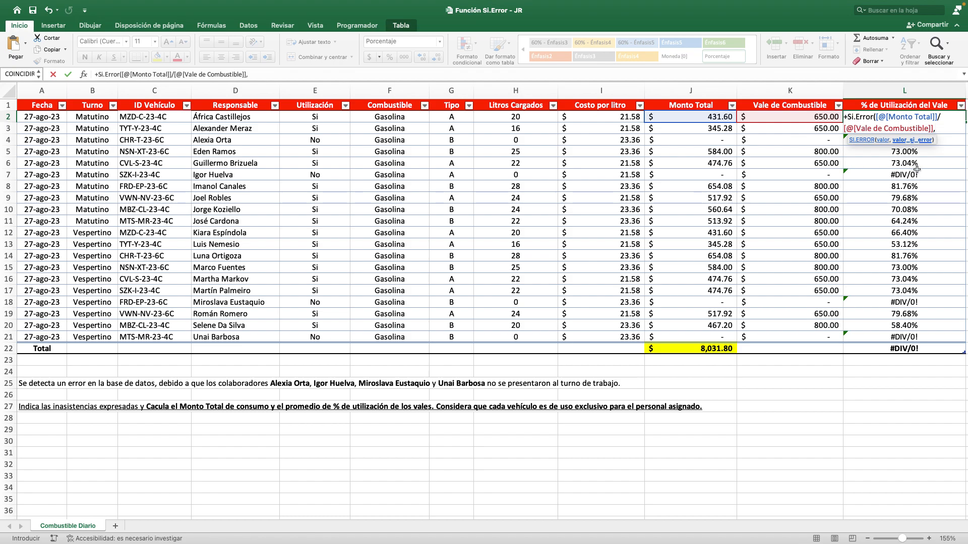
type("0")
type(")")
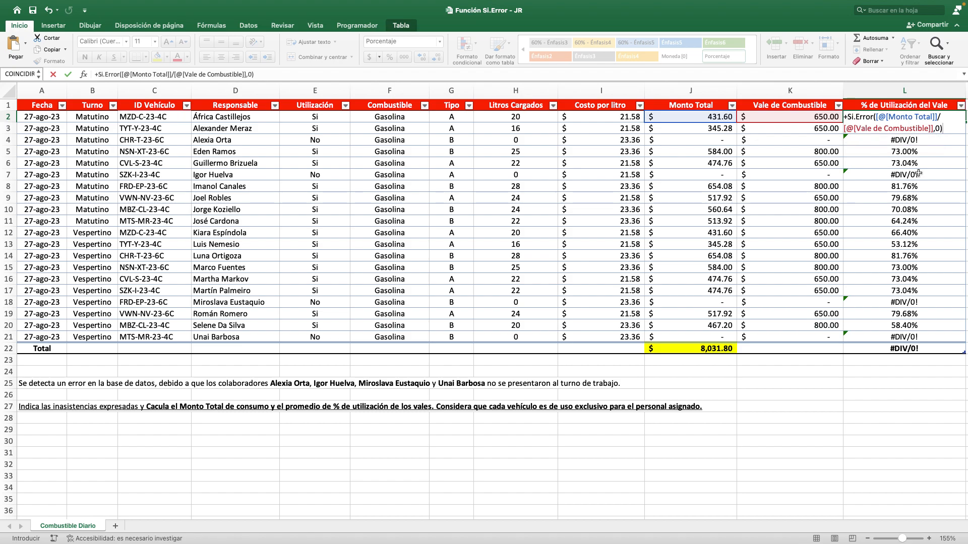
key("Return")
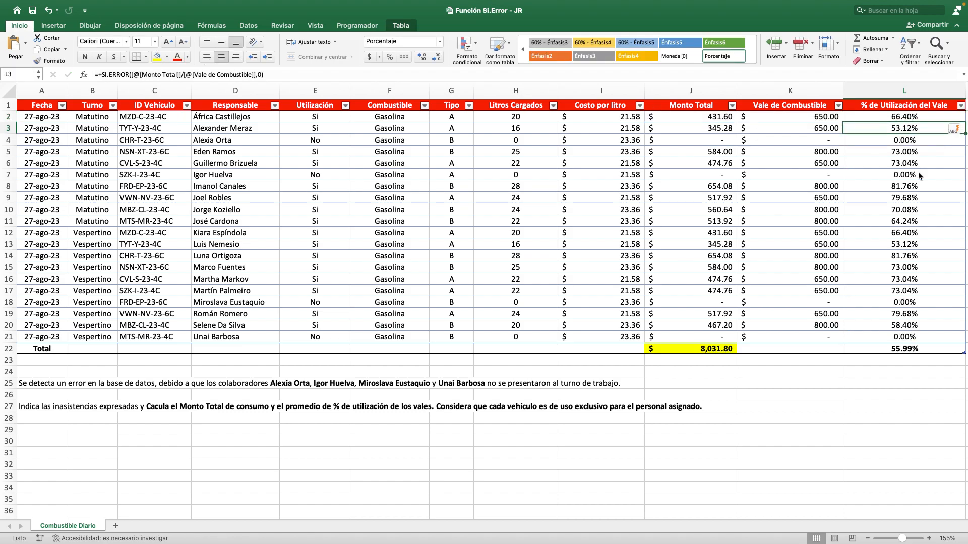
- Review the SI.ERROR results in the % de Utilización del Vale column and examine the average and count for L2:L21
key("Down")
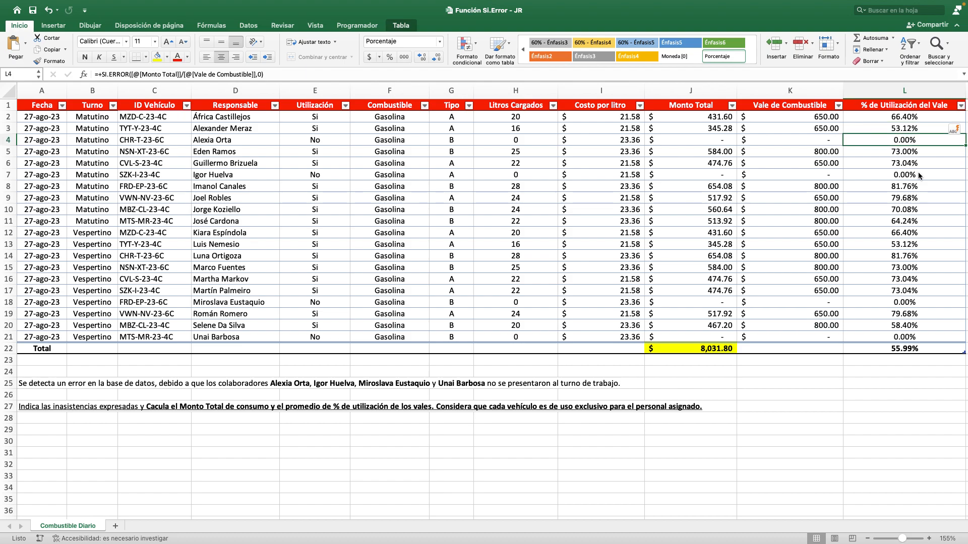
key("Up")
key("Up")
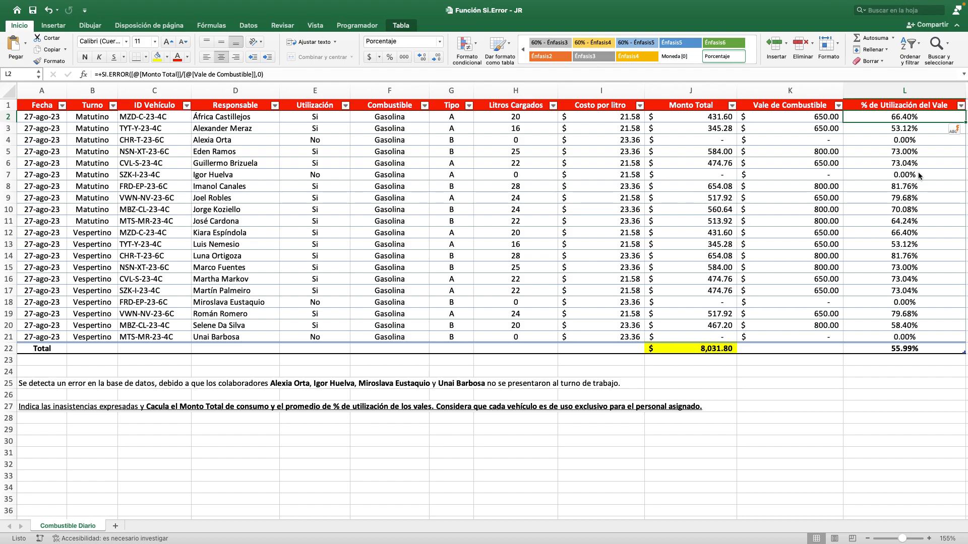
key("super+shift+Down")
key("shift+Up")
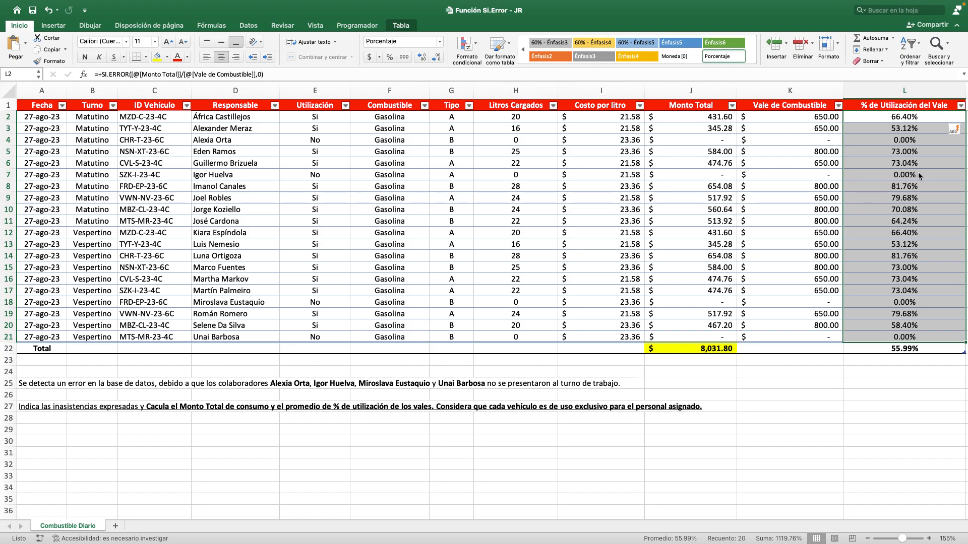
key("Down")
key("Up")
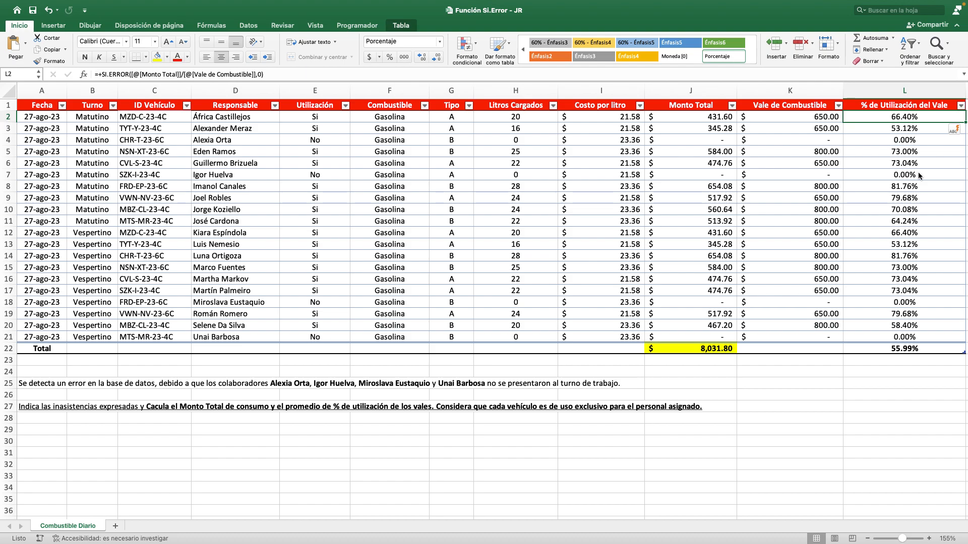
key("Down")
key("Down")
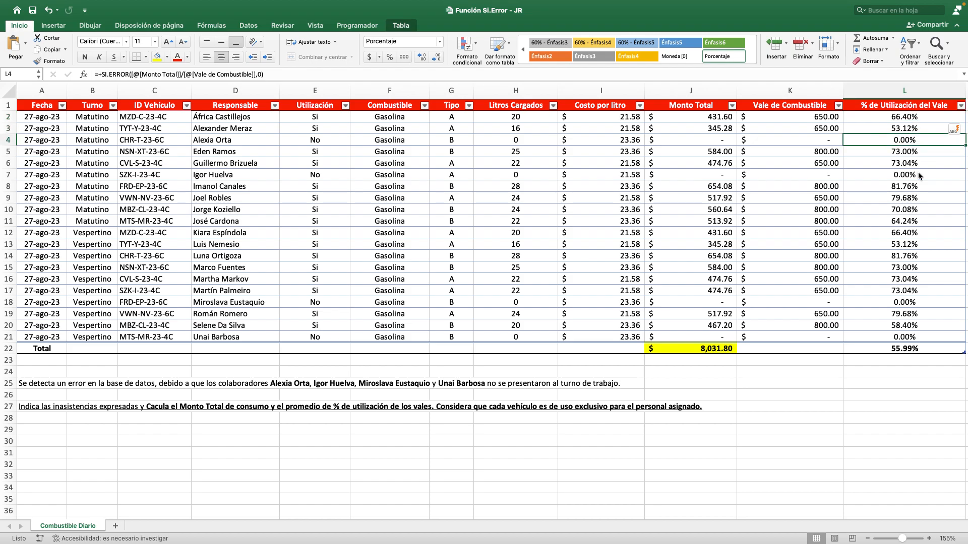
key("Down")
key("Up")
key("Up")
key("Up")
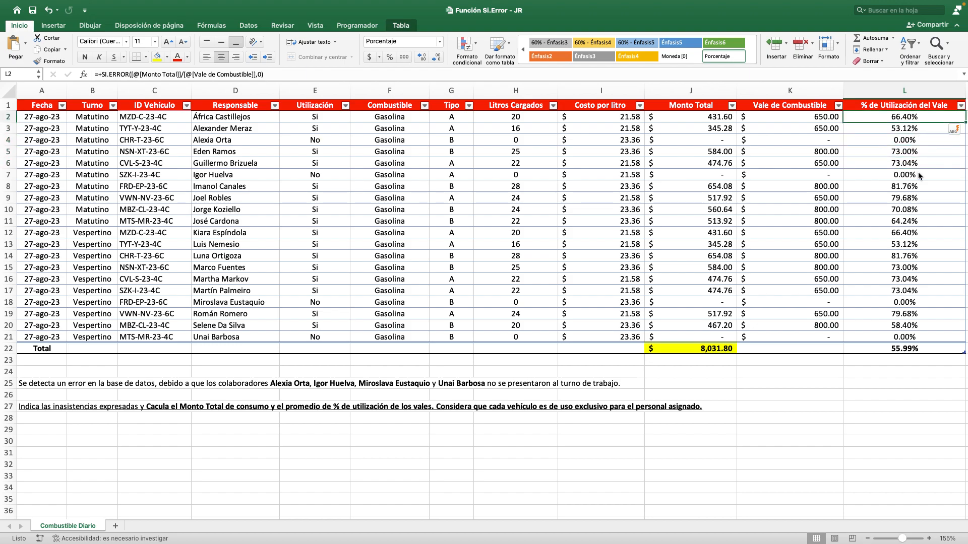
key("ctrl+shift+Down")
key("shift+Up")
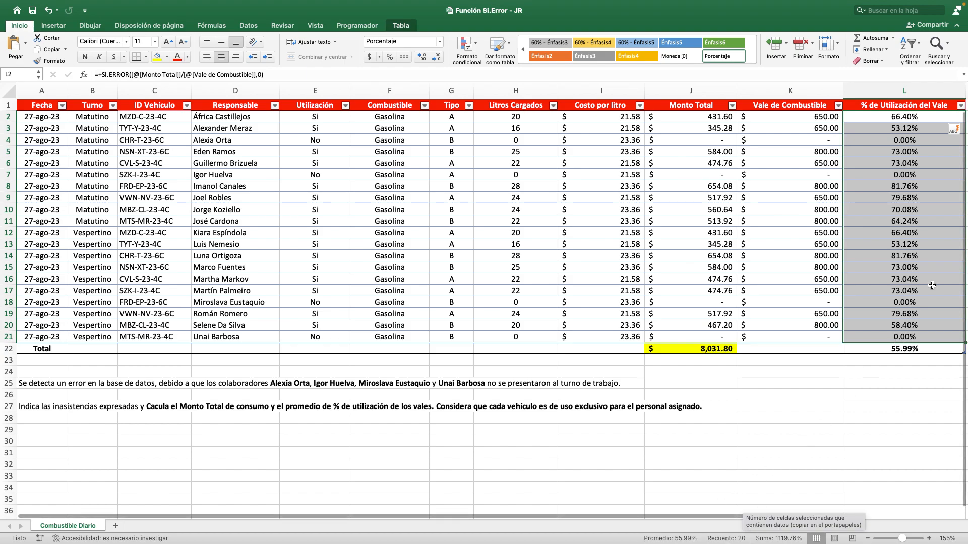
key("Up")
key("Down")
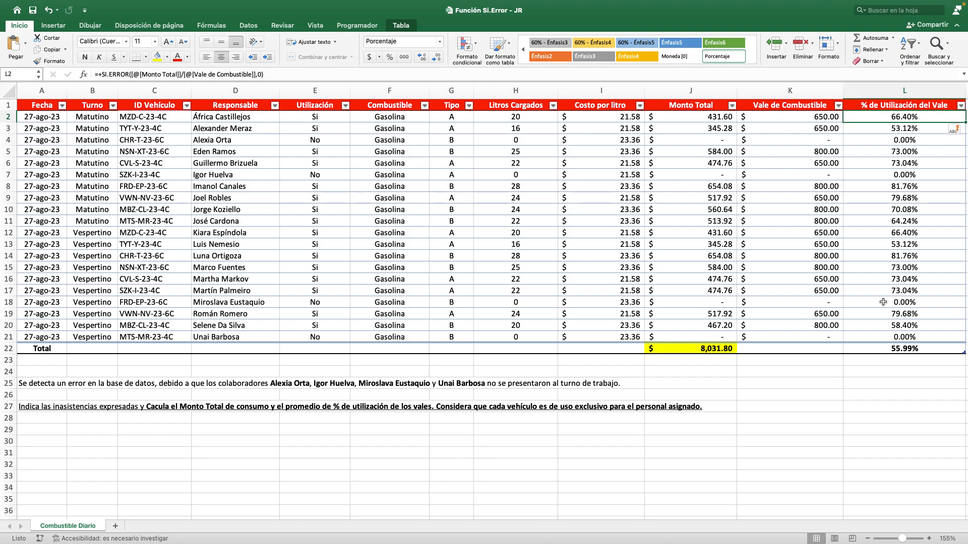
- Change the error value of the SI.ERROR formula in L2 to an empty text ""
key("F2")
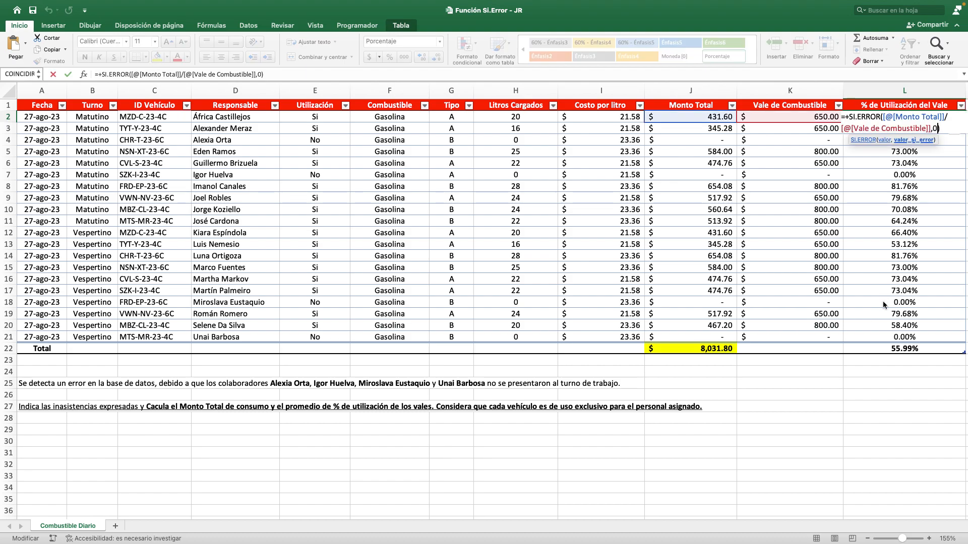
key("BackSpace")
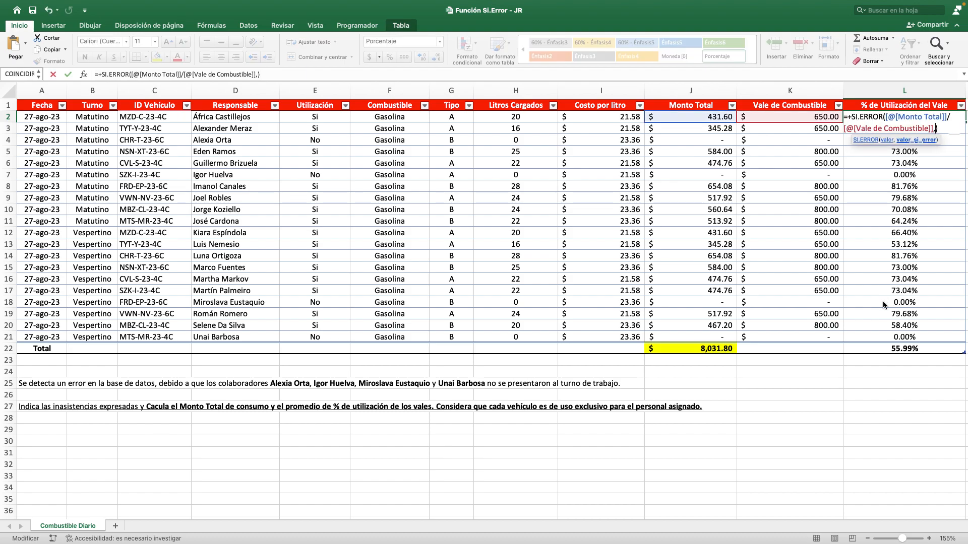
type("\"\"")
key("Return")
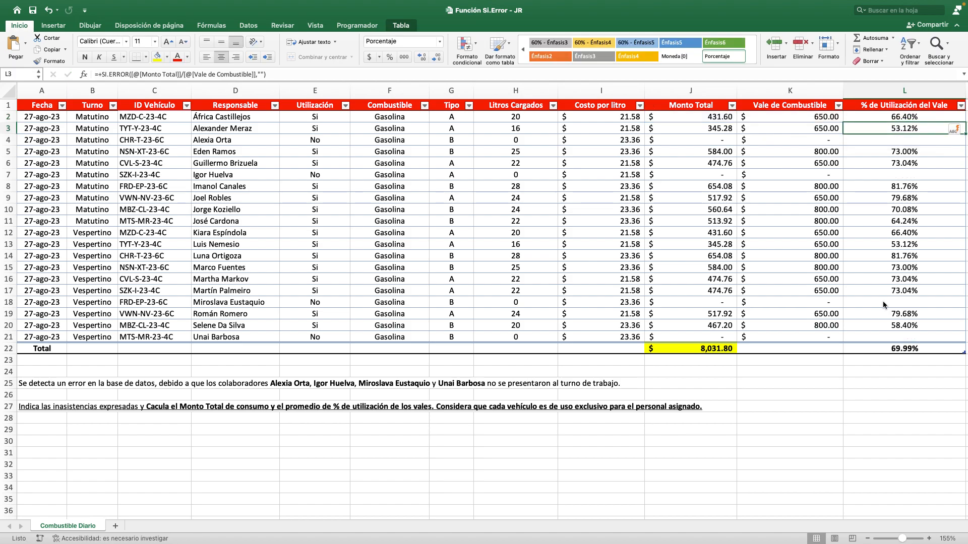
- Compare the average and count of all cells in L2:L21 with those of only the cells showing a percentage
key("Up")
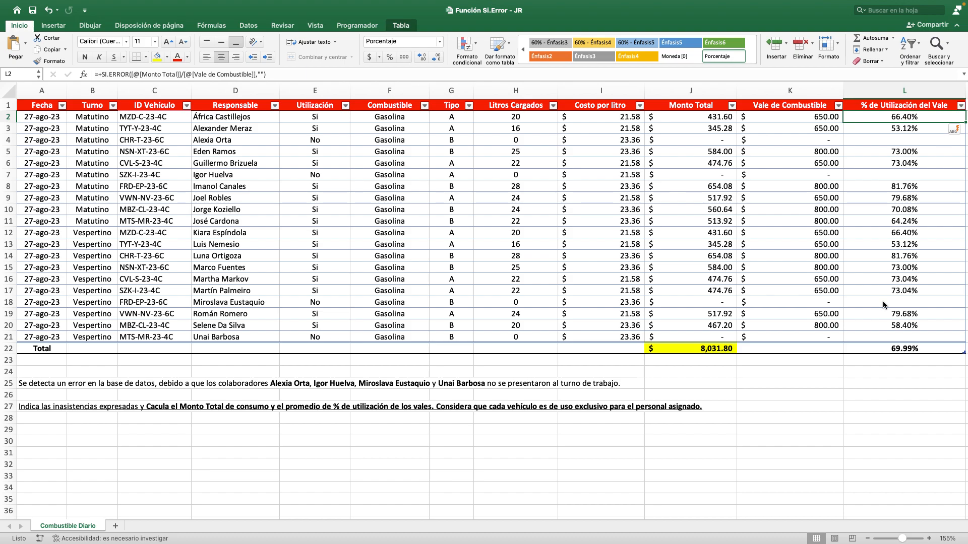
key("ctrl+space")
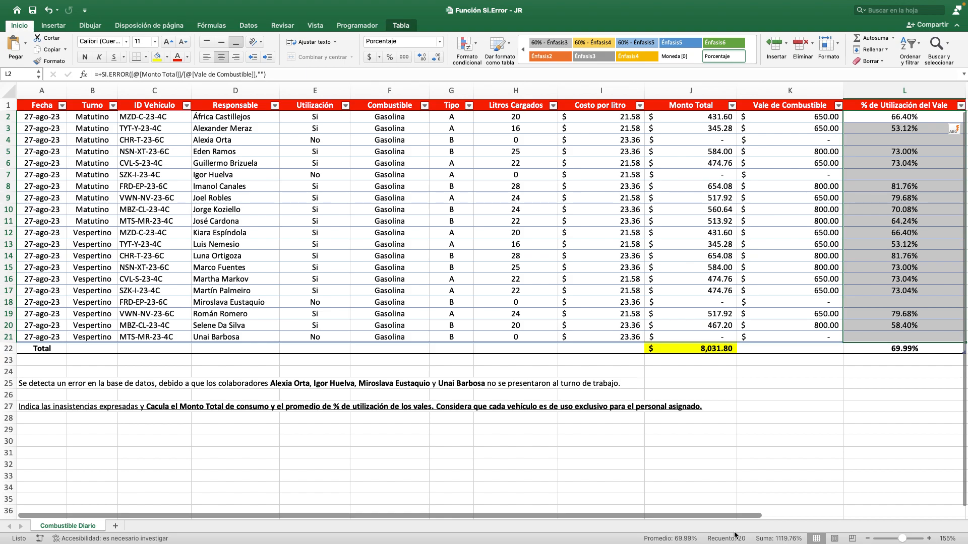
left_click(901, 321)
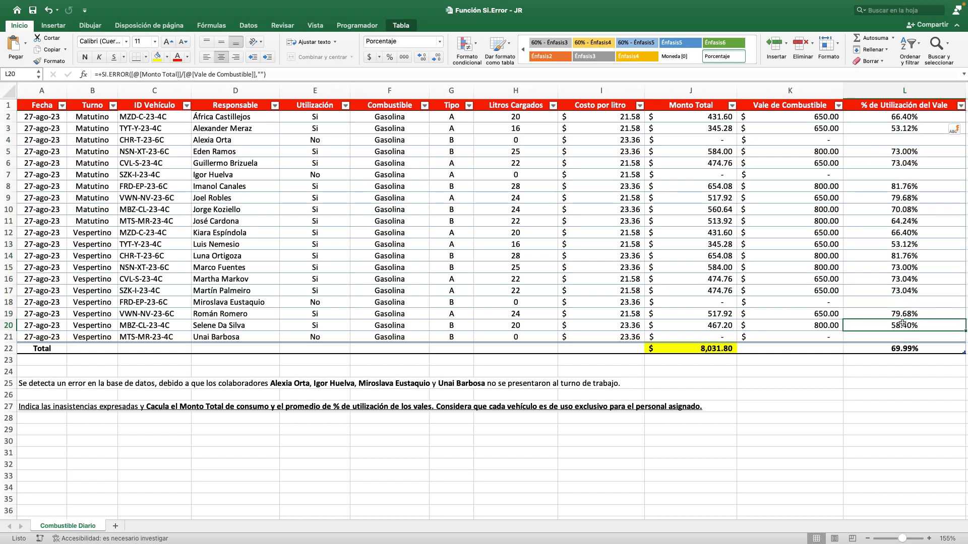
left_click(884, 312, "super")
left_click(891, 289, "super")
left_click_drag(892, 277, 897, 117)
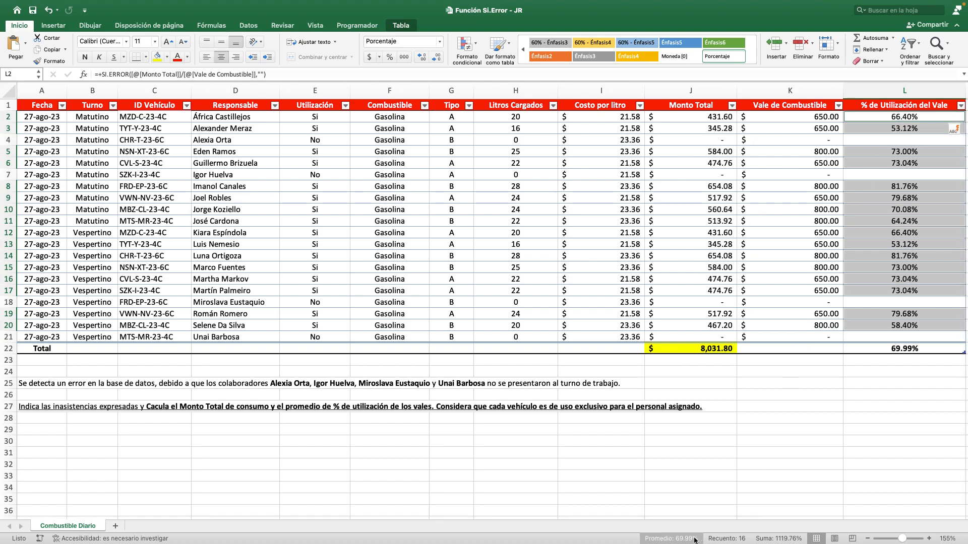
- Select the full range L2:L21 again, blanks included, to recheck its average and count
left_click(872, 117)
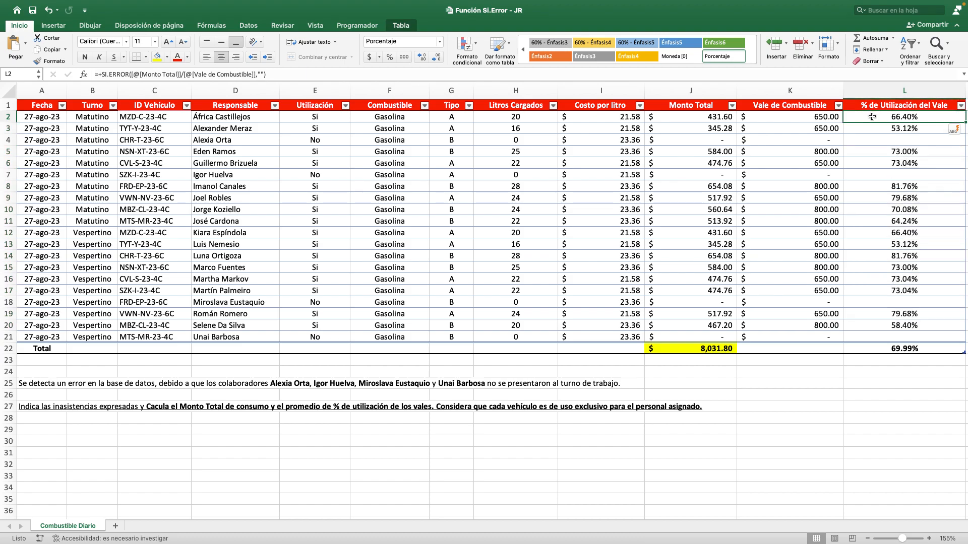
key("shift+Down")
key("shift+Down")
key("shift+Down")
key("shift+Down")
key("shift+Down")
key("shift+Down")
key("shift+Down")
key("shift+Down")
key("shift+Down")
key("shift+Down")
key("shift+Down")
key("shift+Down")
key("shift+Down")
key("shift+Down")
key("shift+Down")
key("shift+Down")
key("shift+Down")
key("shift+Down")
key("shift+Down")
key("shift+Down")
key("shift+Up")
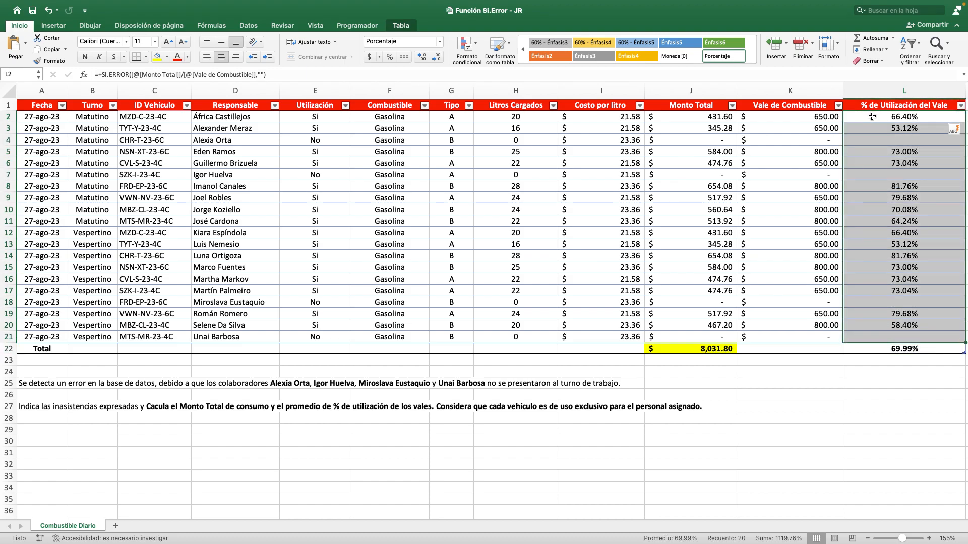
- Highlight the % de Utilización del Vale average in L22 with a yellow fill
key("Down")
key("Down")
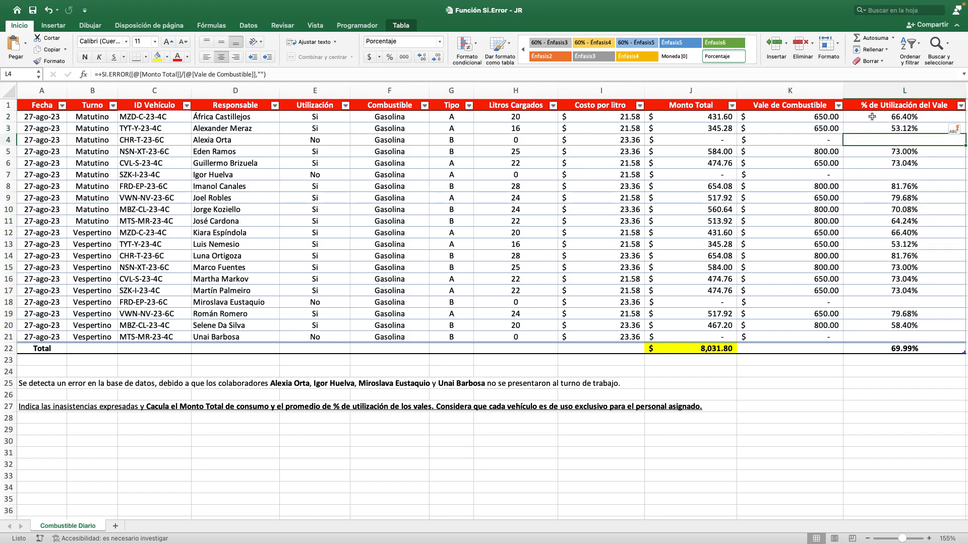
key("Down")
key("Down")
key("Down")
key("Down")
key("Down")
key("Down")
key("Down")
key("Down")
key("Down")
key("Down")
key("Down")
key("Down")
key("Down")
key("Down")
key("Down")
key("Down")
key("Down")
key("Down")
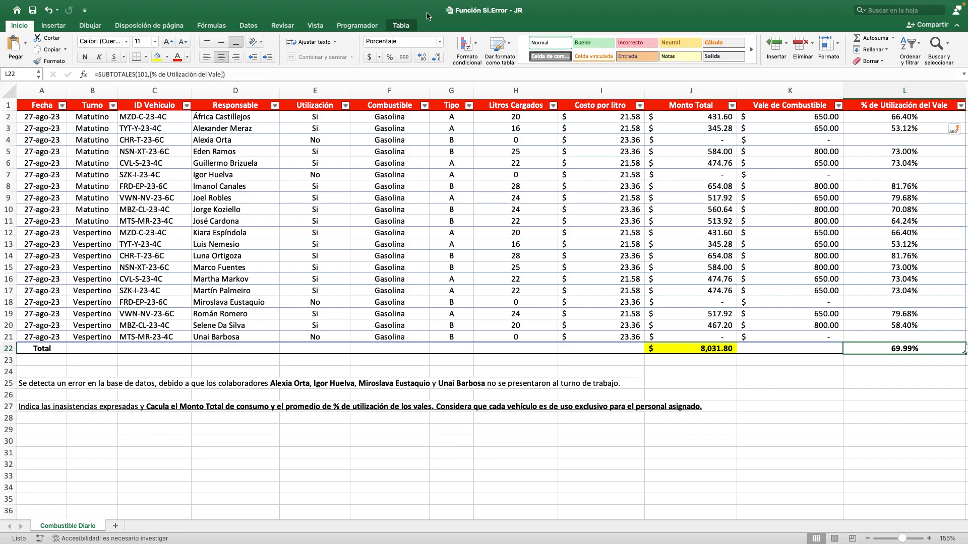
left_click(158, 57)
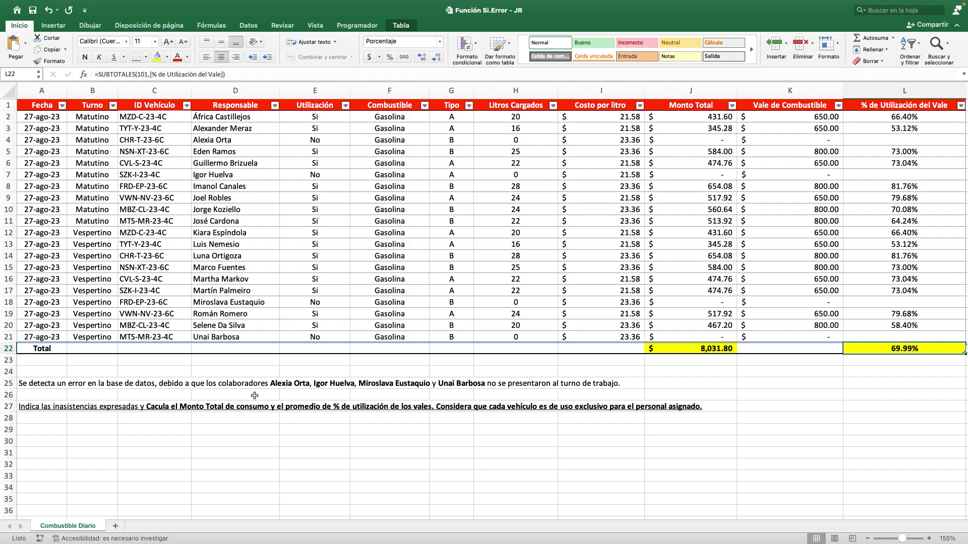
- Review the Monto Total sum in J22 and the average in L22, and open the SI.ERROR formula in L2 for inspection
left_click(708, 349)
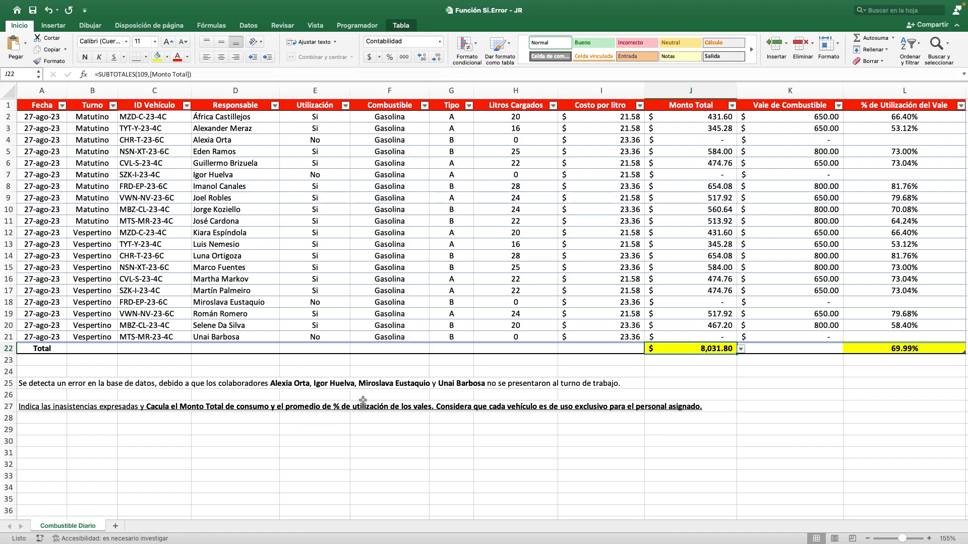
left_click(906, 348)
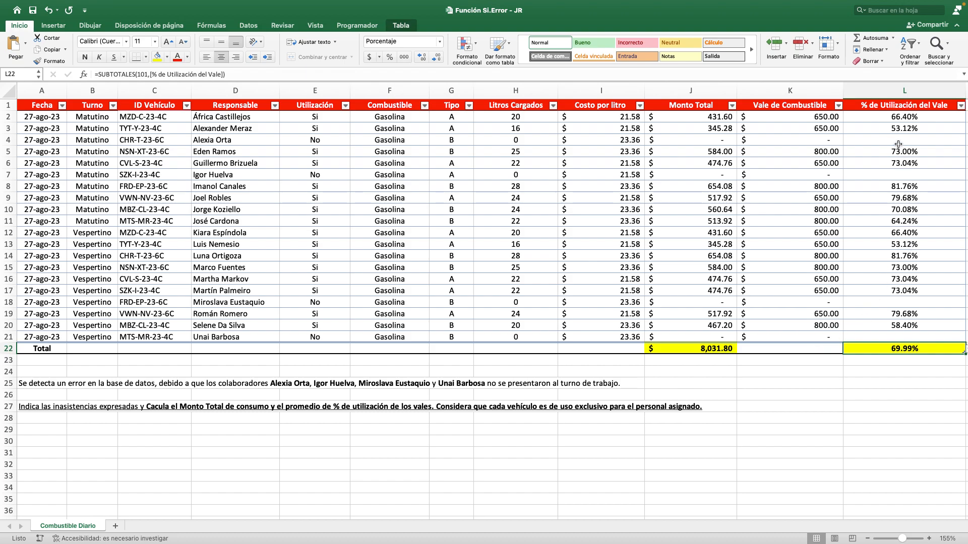
left_click(880, 114)
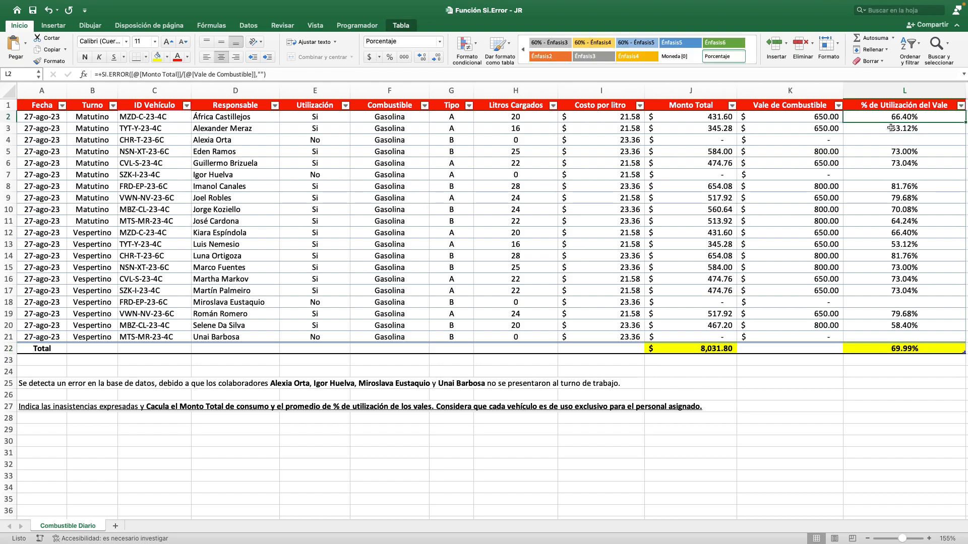
key("F2")
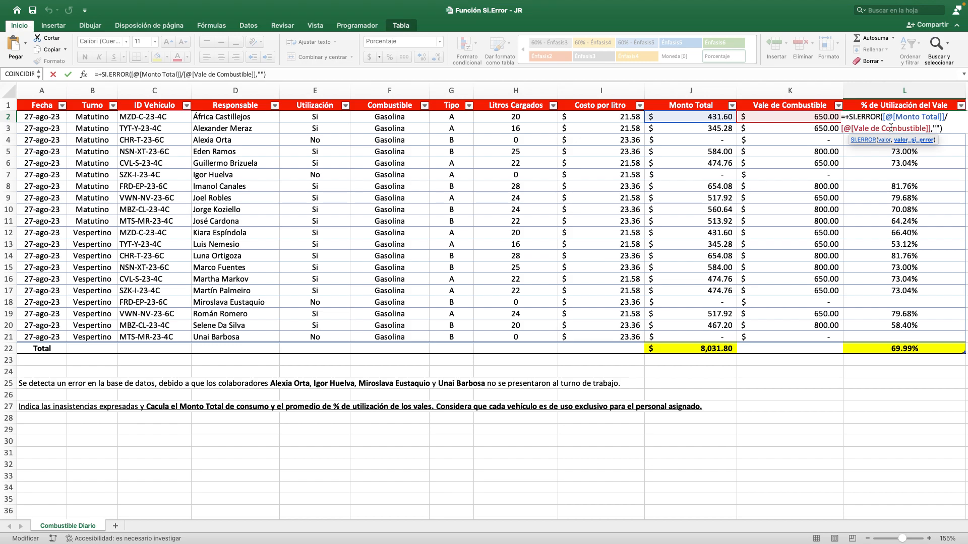
- Change the SI.ERROR fallback in the % de Utilización del Vale formula from L2 to the text "No se otorgó"
type("N")
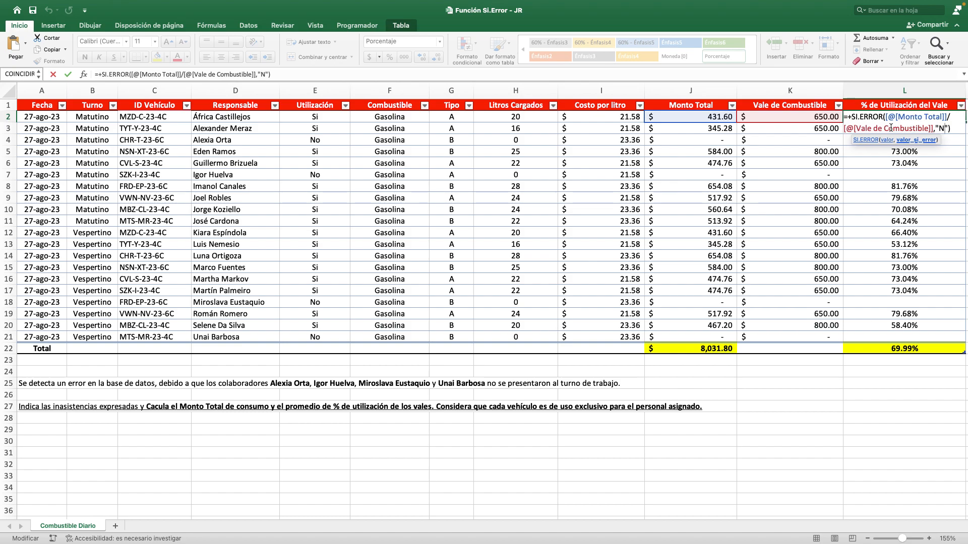
type("o se otorgó")
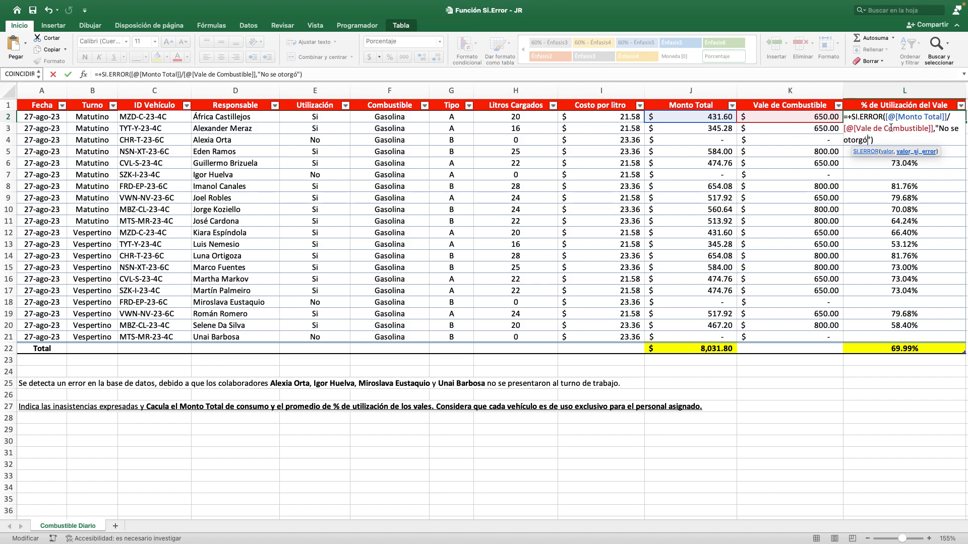
key("Return")
- Select L2:L21 to check its average with the text entries included, and compare it with the column average in L22
left_click(920, 122)
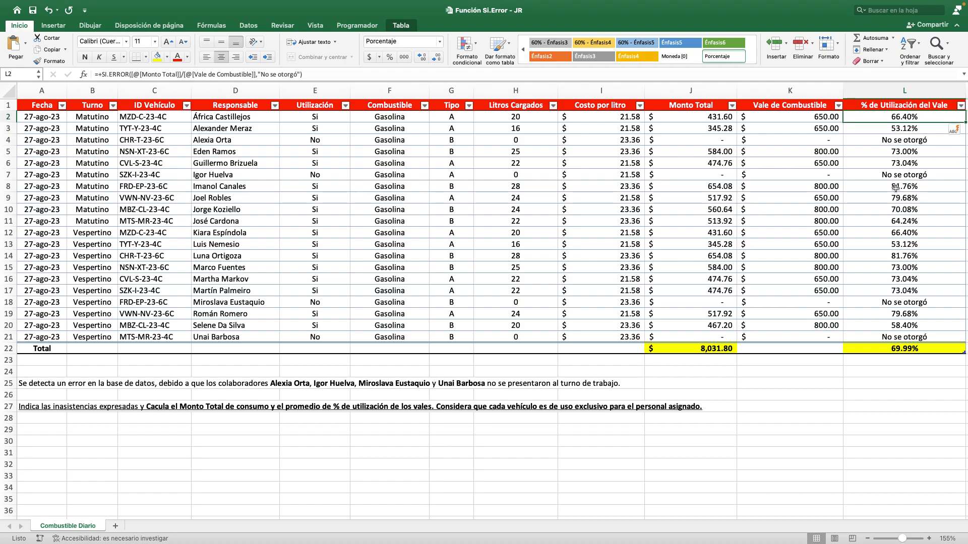
key("ctrl+shift+Down")
key("shift+Up")
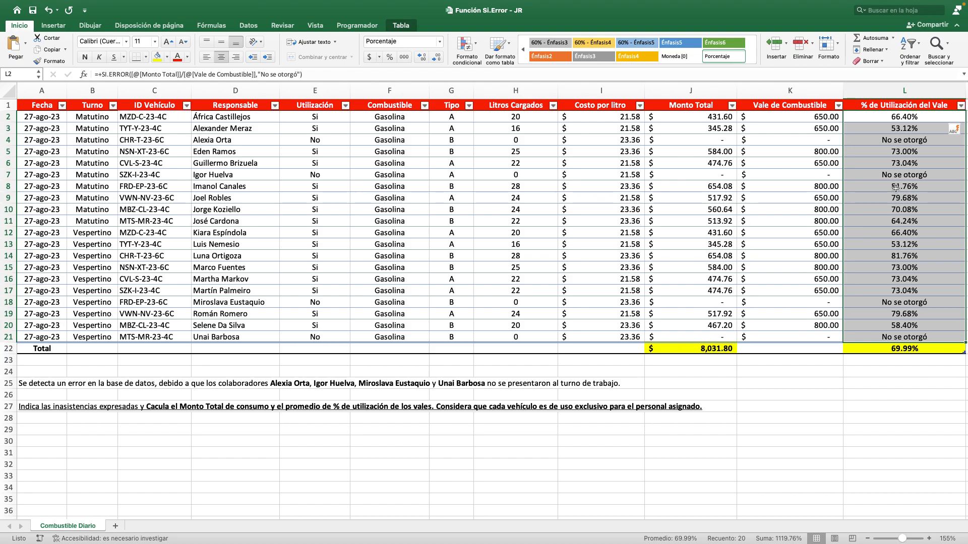
left_click(905, 347)
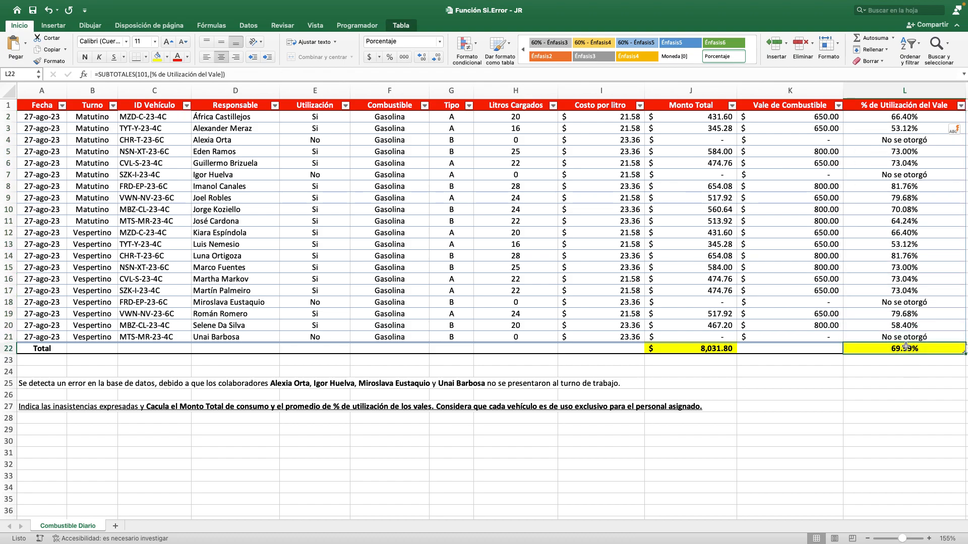
left_click(930, 334)
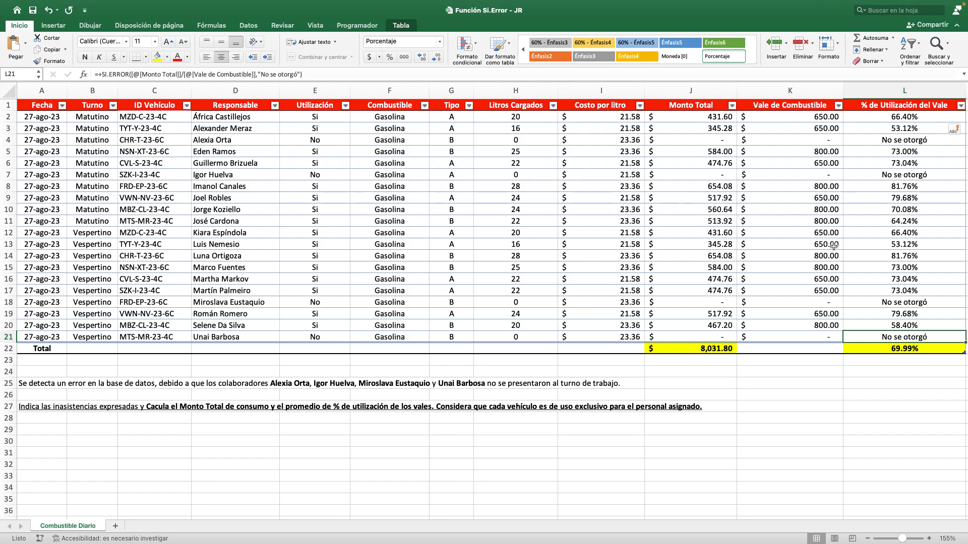
left_click(870, 351)
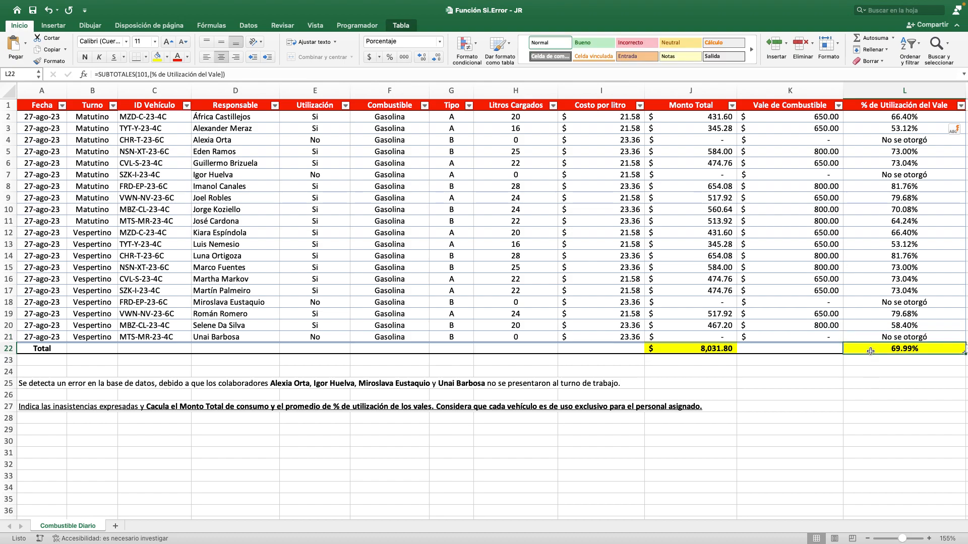
- Review the SI.ERROR formula in L4 and the cells around it, and return to cell A1
left_click(878, 141)
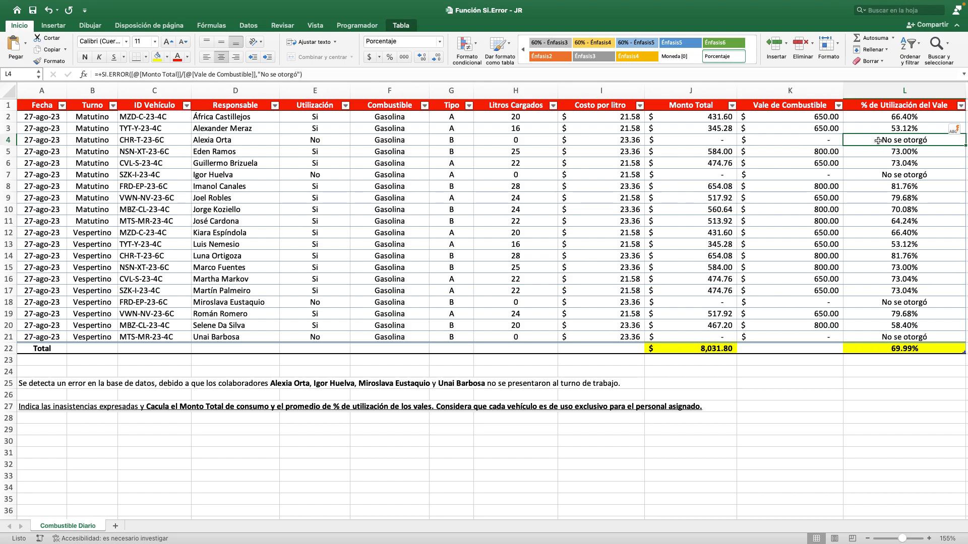
key("Up")
key("Up")
key("Left")
key("Down")
key("Down")
key("Right")
key("Up")
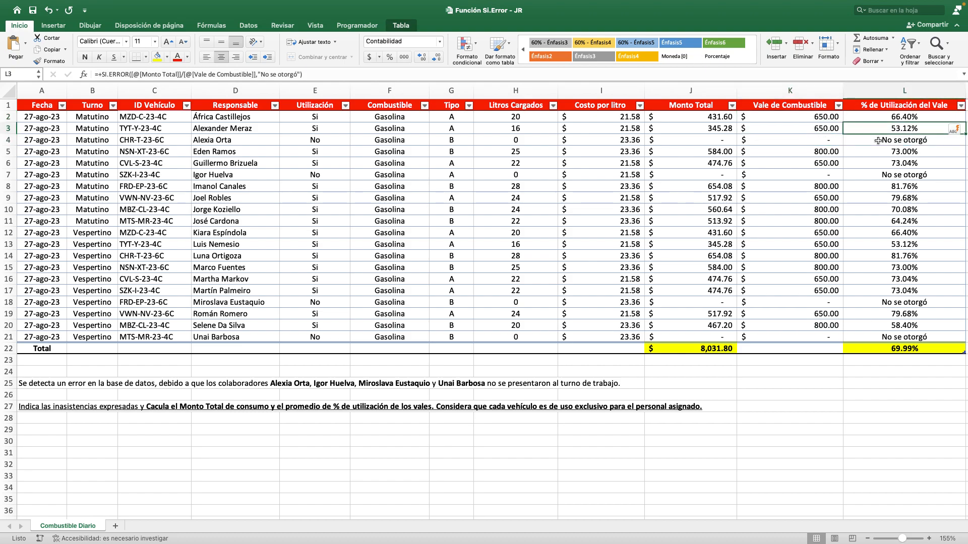
key("Down")
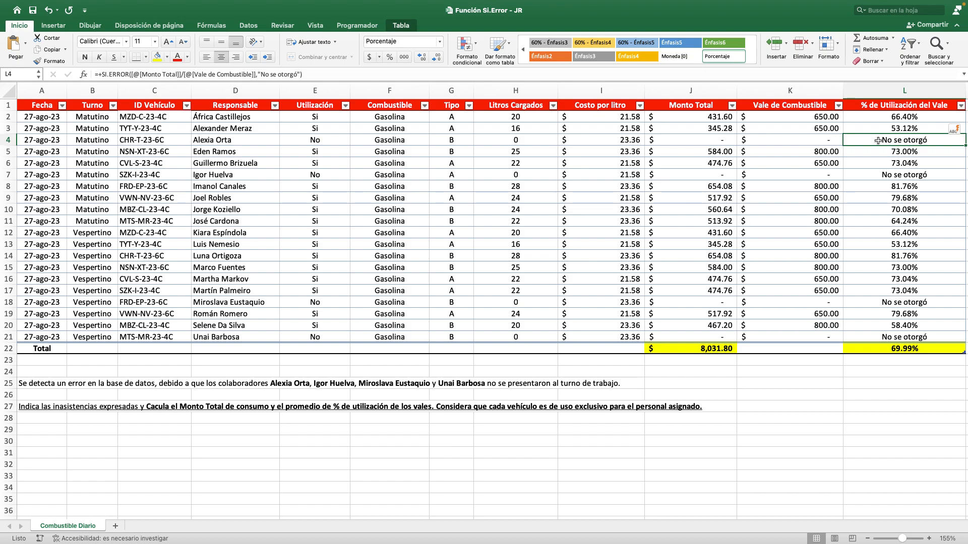
key("ctrl+Home")
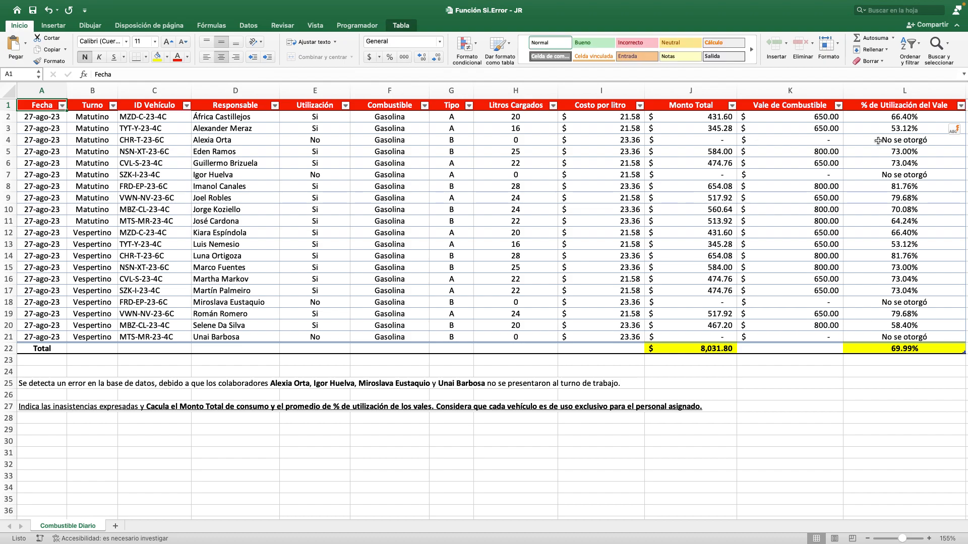